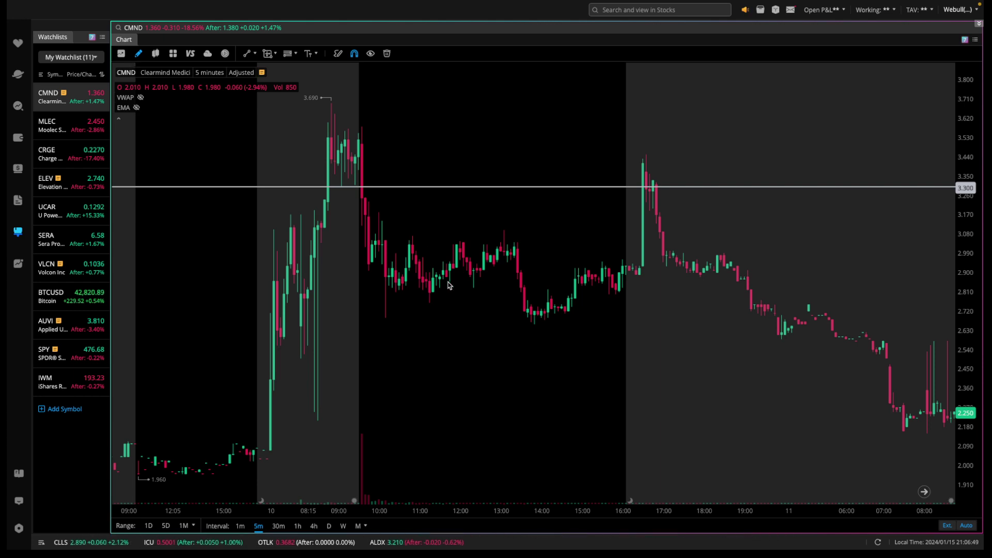
- Pan and zoom the CMND 5-minute chart to frame the 3.690 high and the afternoon bars
{"action": "scroll", "coordinate": [449, 286], "scroll_direction": "up", "scroll_amount": 1}
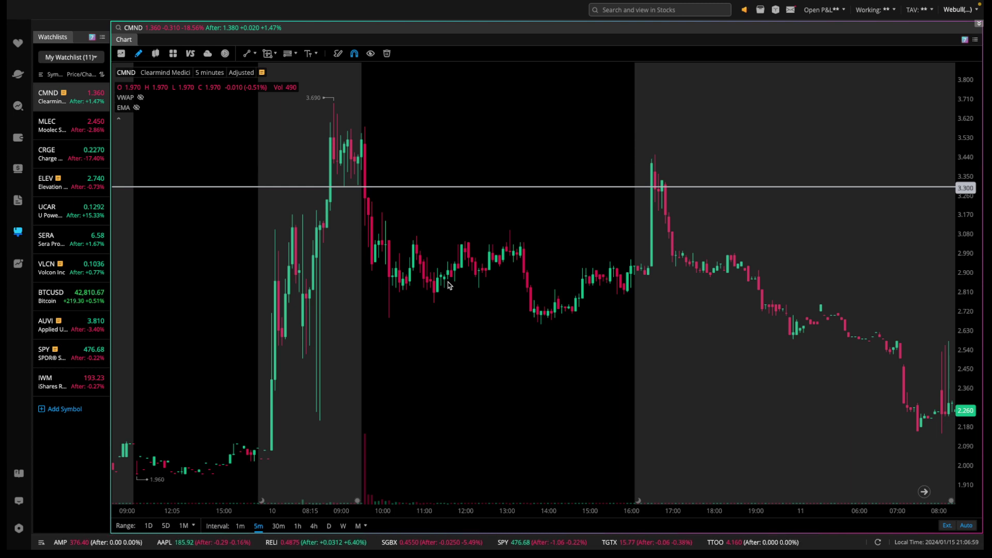
{"action": "left_click_drag", "start_coordinate": [448, 285], "coordinate": [425, 279]}
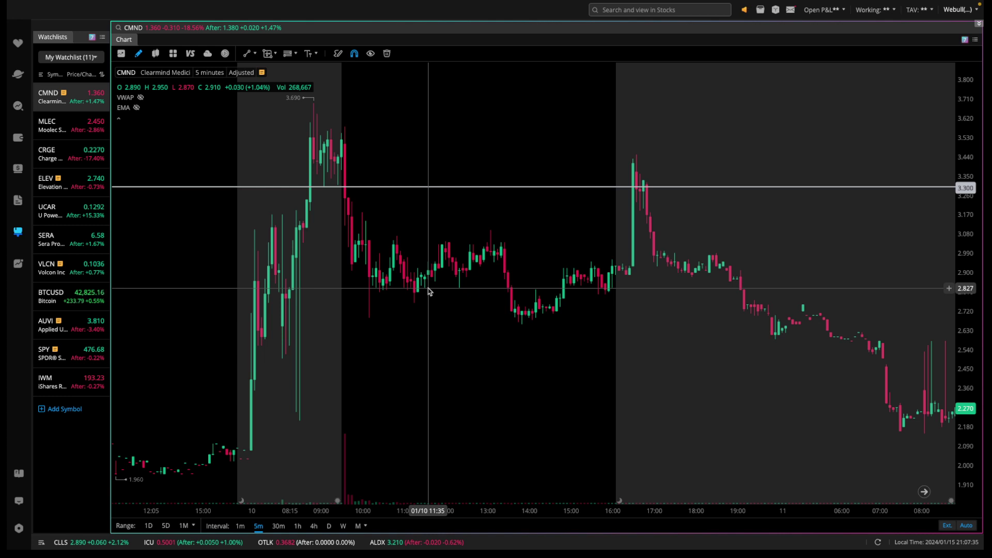
{"action": "left_click_drag", "start_coordinate": [415, 303], "coordinate": [433, 304]}
{"action": "scroll", "coordinate": [433, 305], "scroll_direction": "up", "scroll_amount": 2}
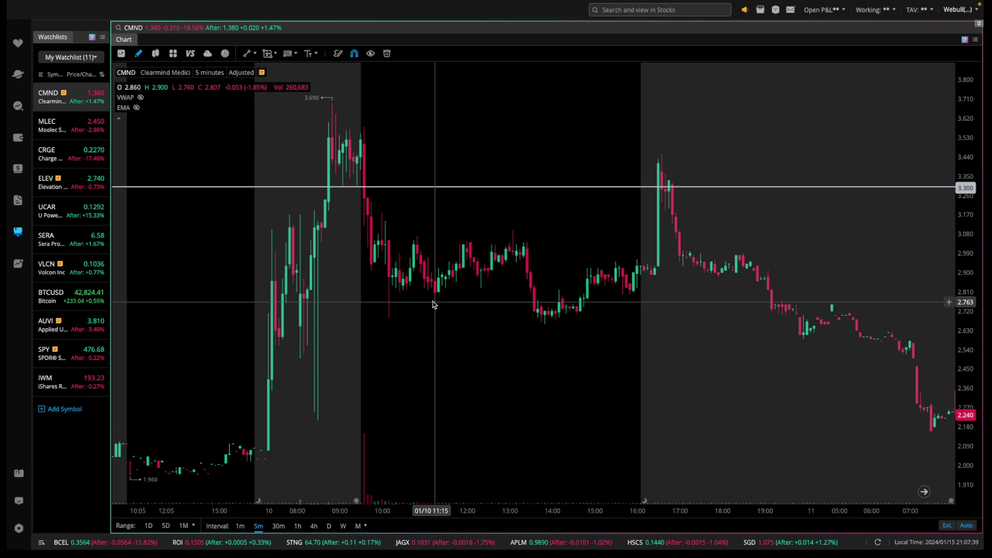
{"action": "scroll", "coordinate": [433, 305], "scroll_direction": "up", "scroll_amount": 2}
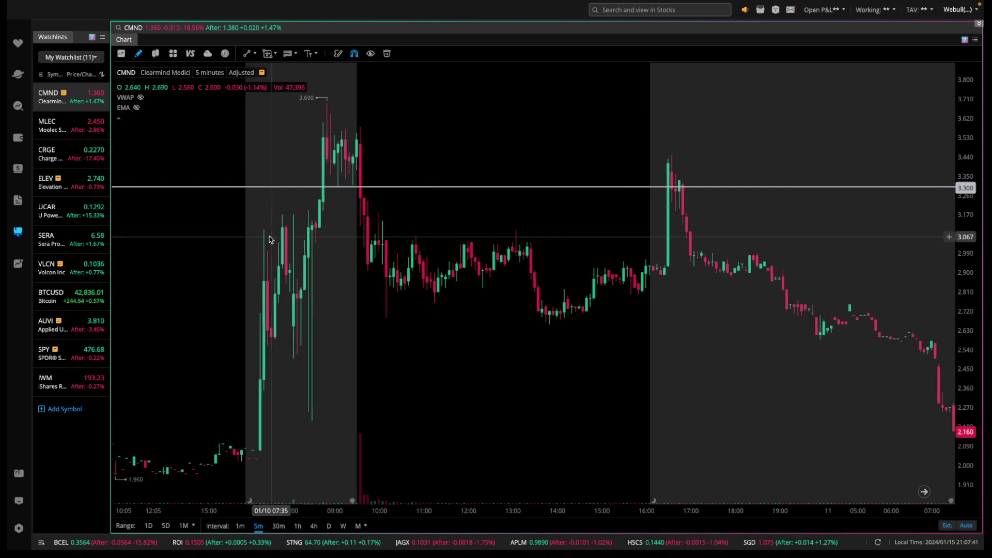
{"action": "scroll", "coordinate": [392, 320], "scroll_direction": "up", "scroll_amount": 2}
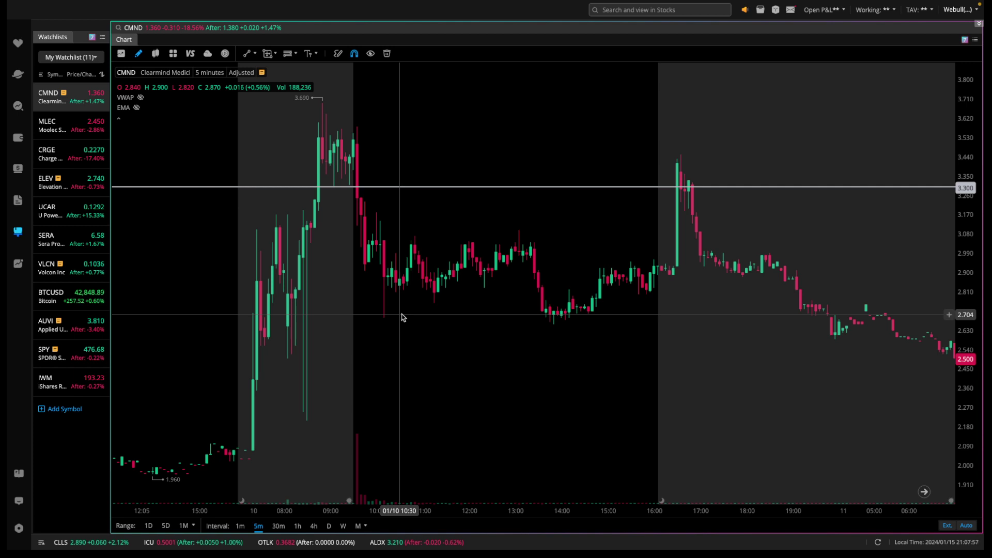
- Draw a descending trendline from the 3.690 high down to about 2.45 after 17:00
{"action": "left_click", "coordinate": [247, 53]}
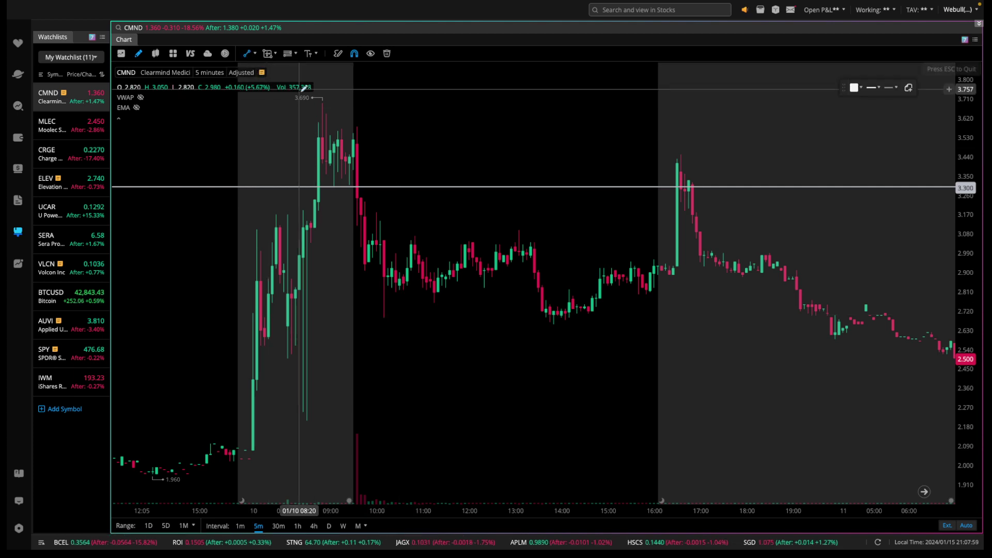
{"action": "left_click", "coordinate": [323, 102]}
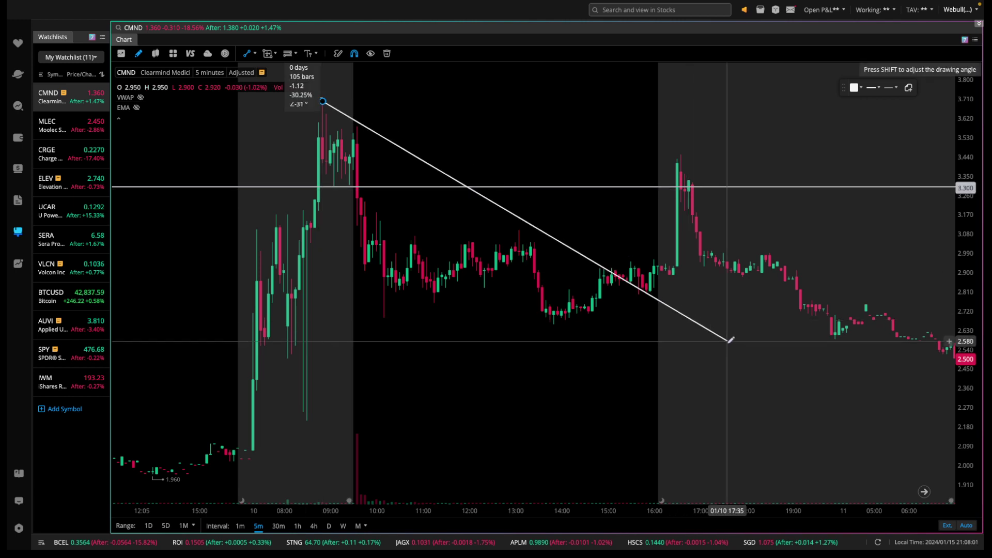
{"action": "left_click", "coordinate": [743, 372]}
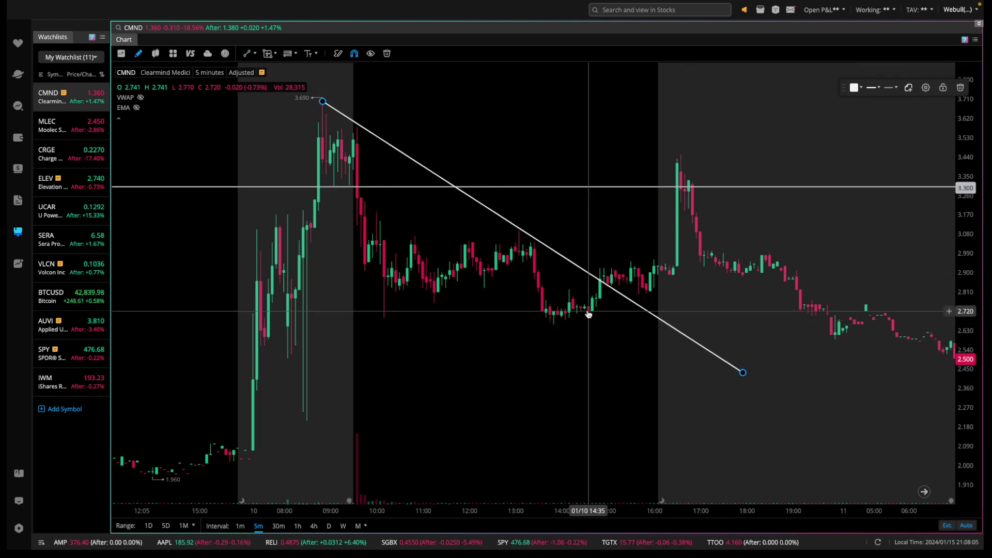
- Zoom in and select the Rectangle drawing tool
{"action": "scroll", "coordinate": [588, 313], "scroll_direction": "up", "scroll_amount": 1}
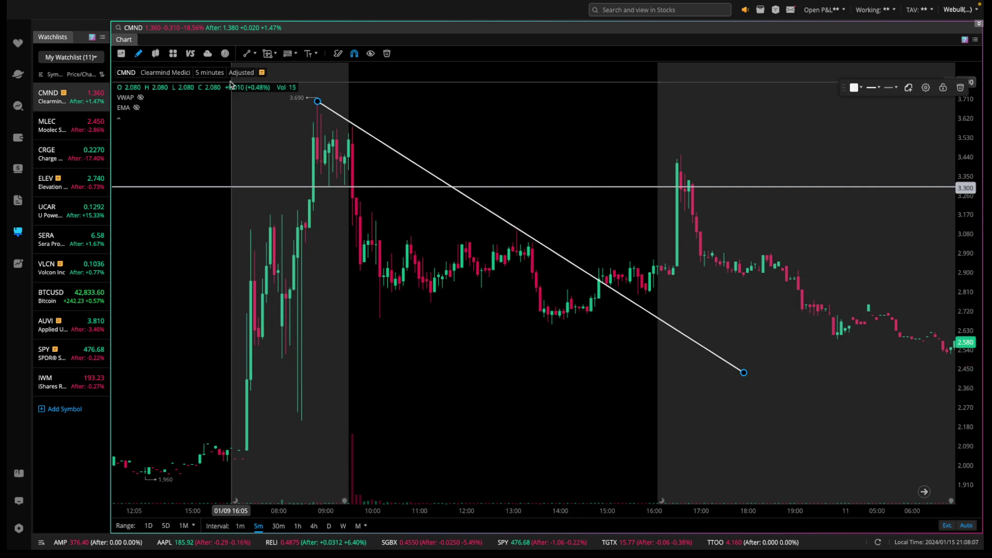
{"action": "left_click", "coordinate": [277, 54]}
{"action": "left_click", "coordinate": [257, 107]}
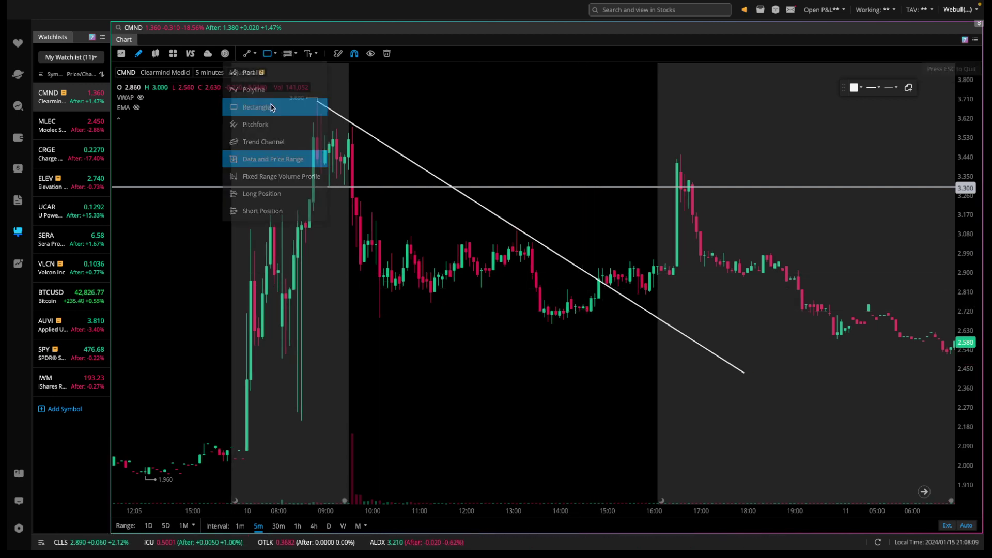
- Shade a narrow support band at about 2.78–2.87 and a lower band at about 2.52–2.60
{"action": "left_click", "coordinate": [356, 278]}
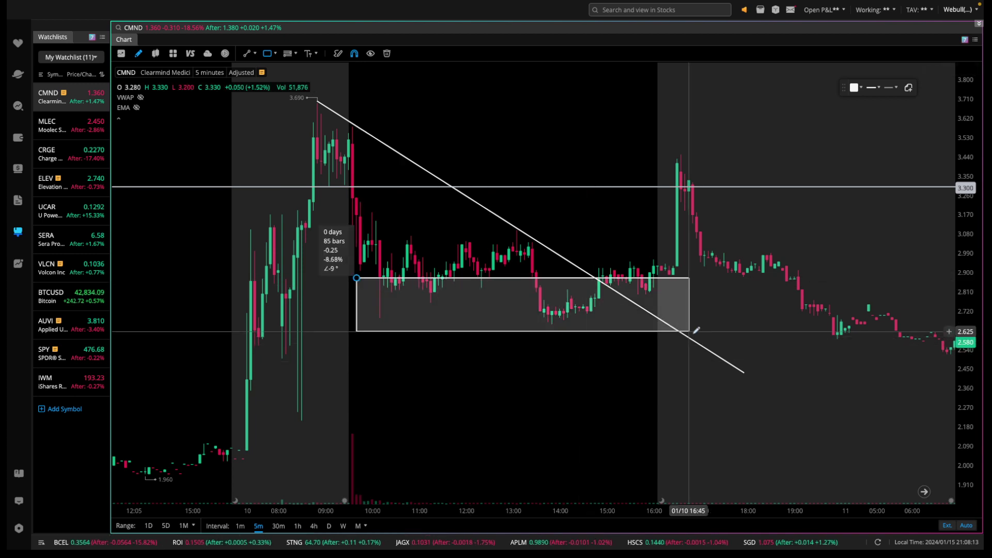
{"action": "left_click", "coordinate": [861, 313]}
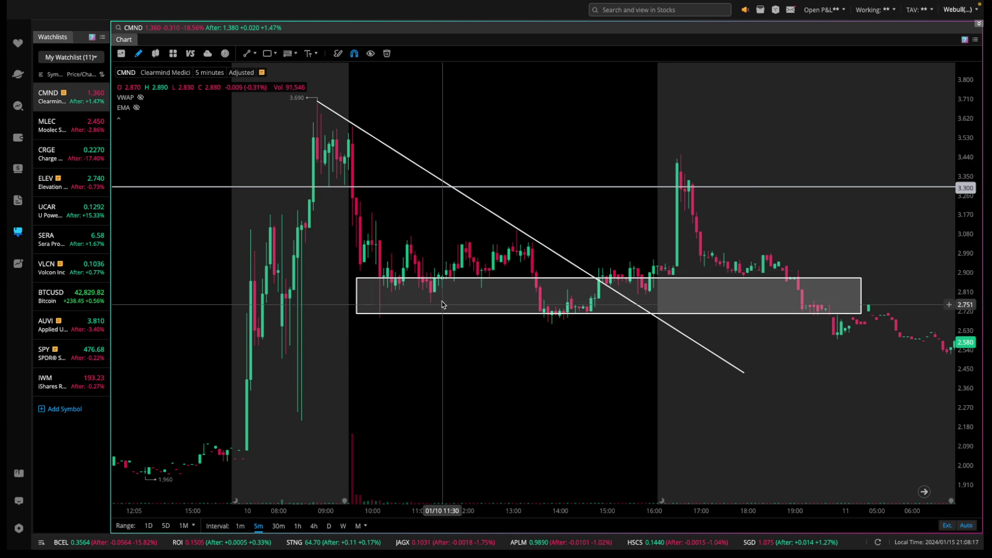
{"action": "left_click", "coordinate": [356, 315]}
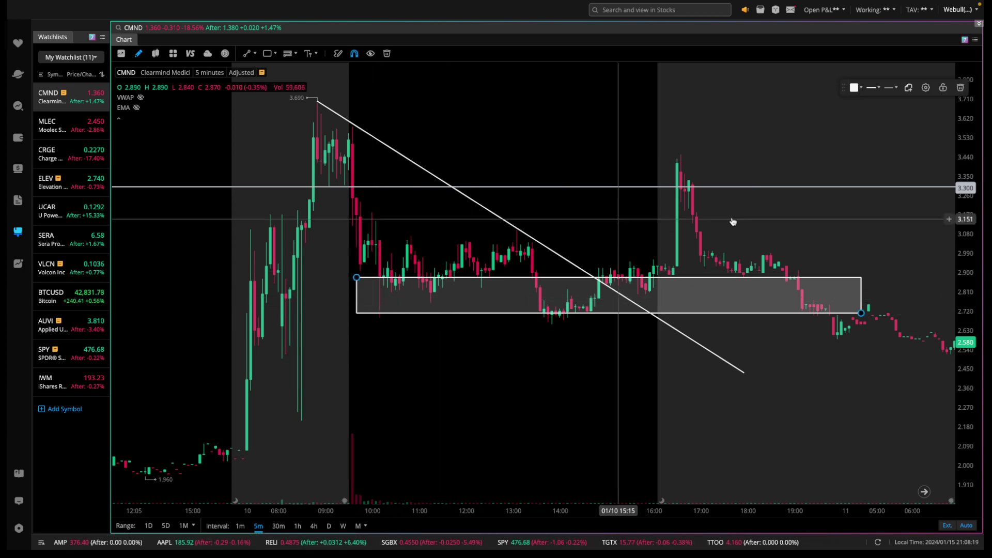
{"action": "left_click", "coordinate": [861, 314]}
{"action": "left_click_drag", "start_coordinate": [861, 314], "coordinate": [864, 302]}
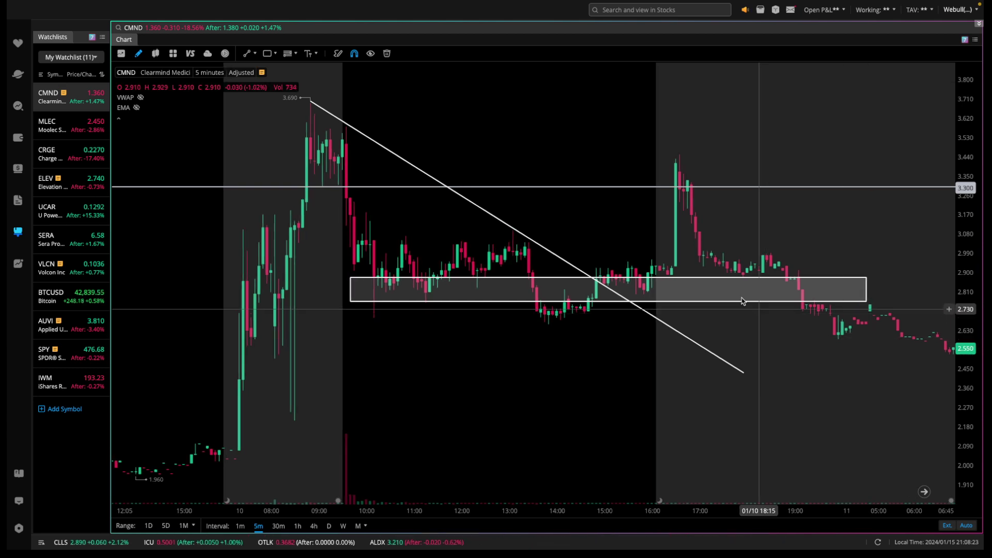
{"action": "left_click", "coordinate": [268, 55]}
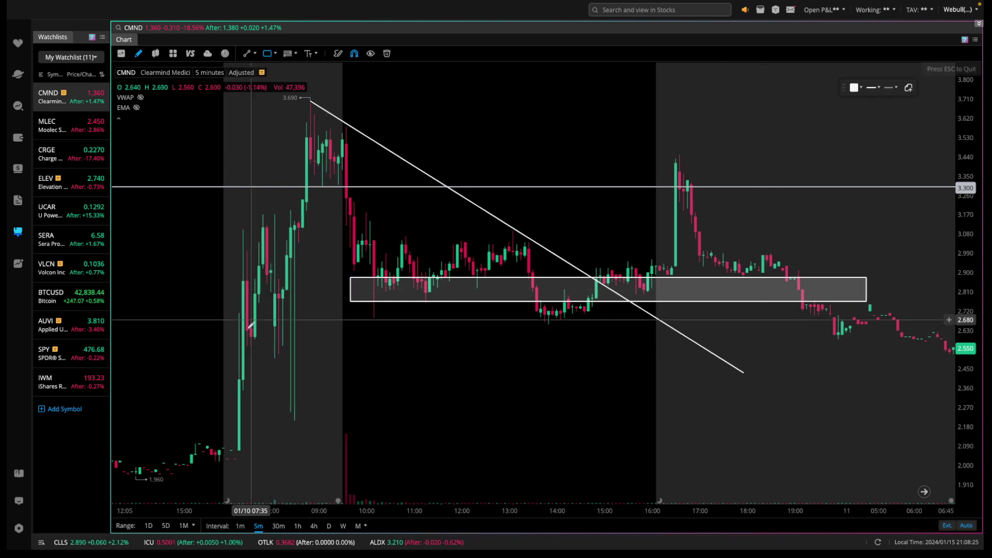
{"action": "left_click_drag", "start_coordinate": [227, 337], "coordinate": [834, 357]}
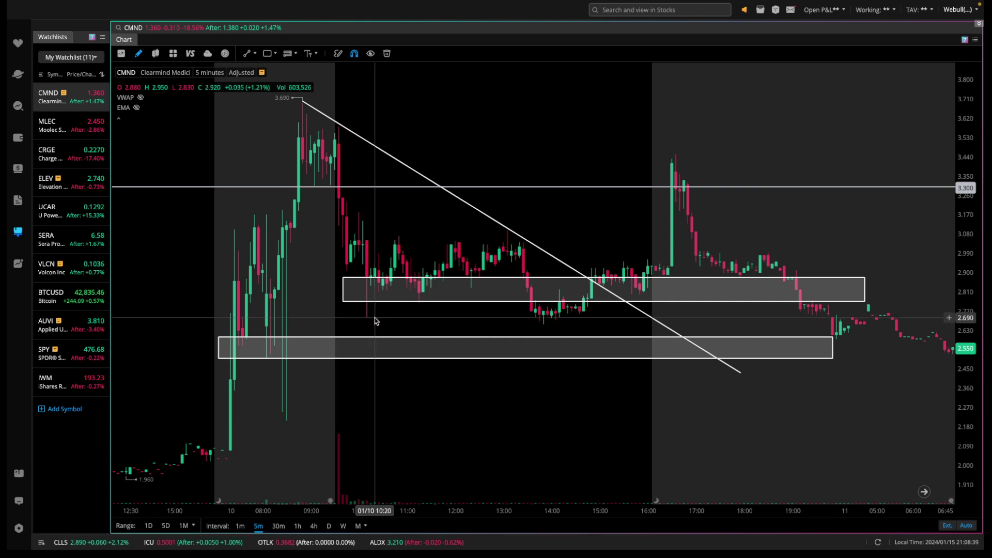
{"action": "left_click", "coordinate": [592, 283]}
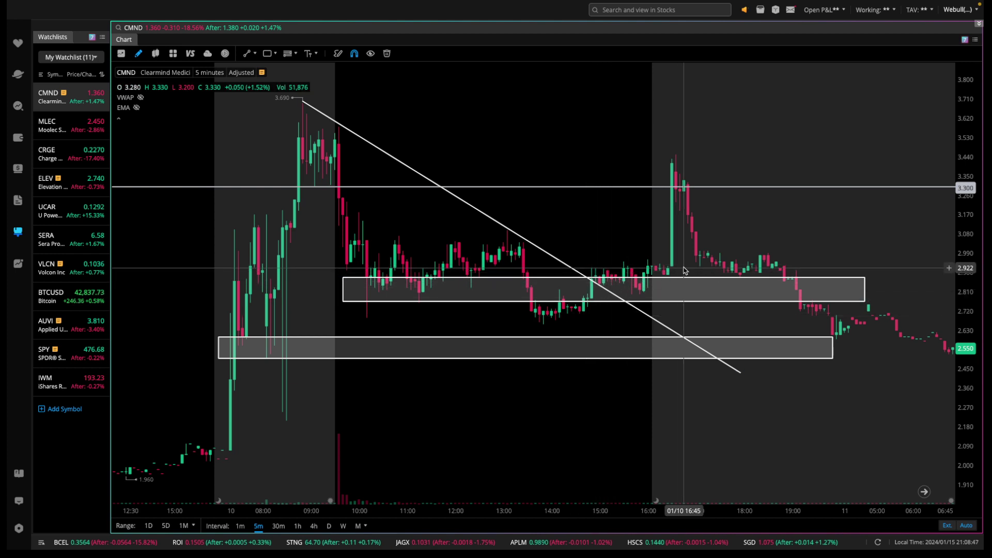
{"action": "scroll", "coordinate": [672, 273], "scroll_direction": "up", "scroll_amount": 3}
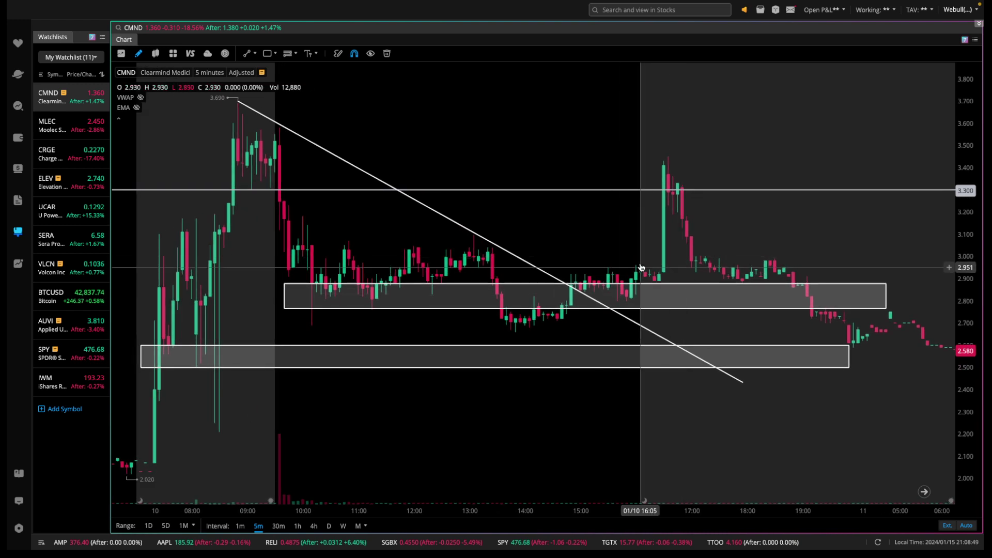
{"action": "left_click", "coordinate": [276, 54]}
{"action": "left_click", "coordinate": [273, 159]}
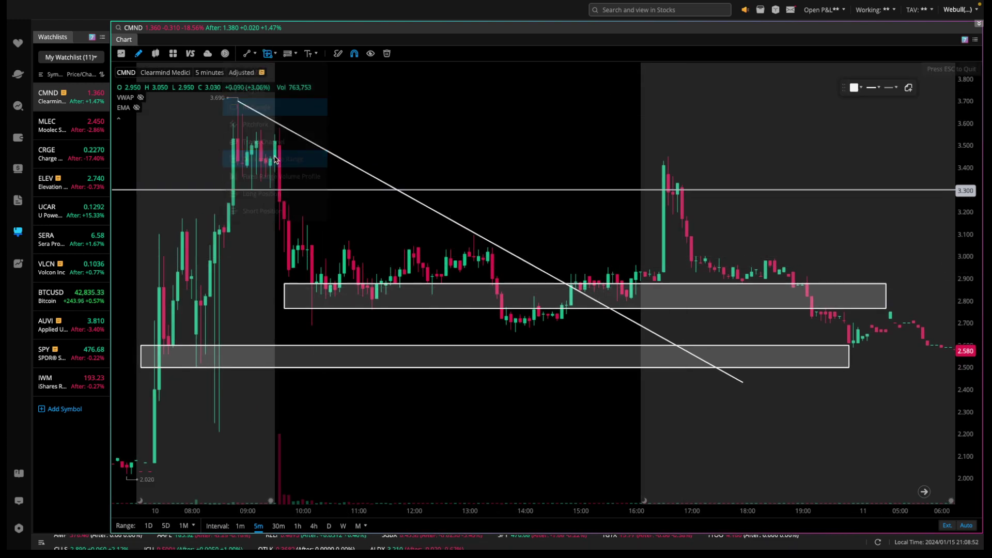
{"action": "left_click", "coordinate": [580, 286]}
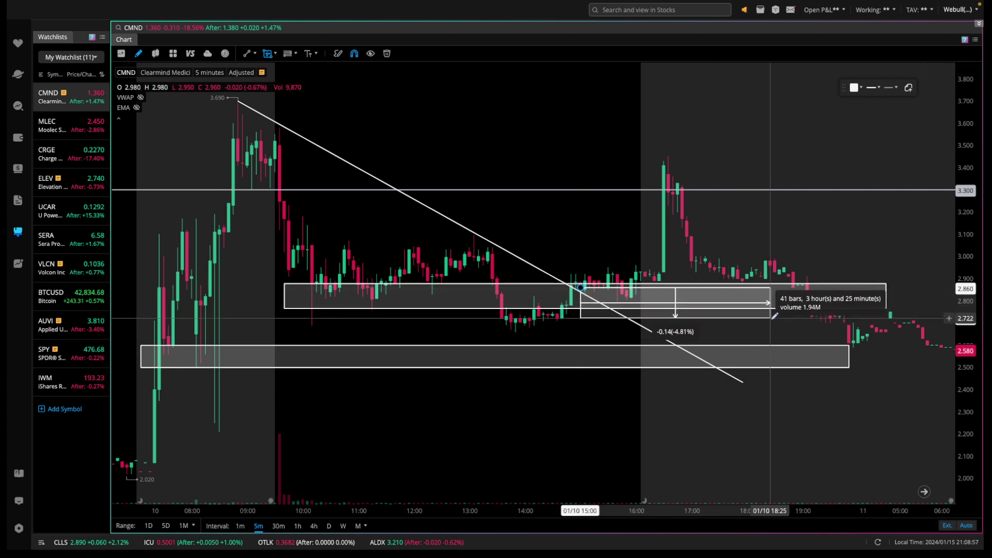
{"action": "left_click", "coordinate": [773, 310]}
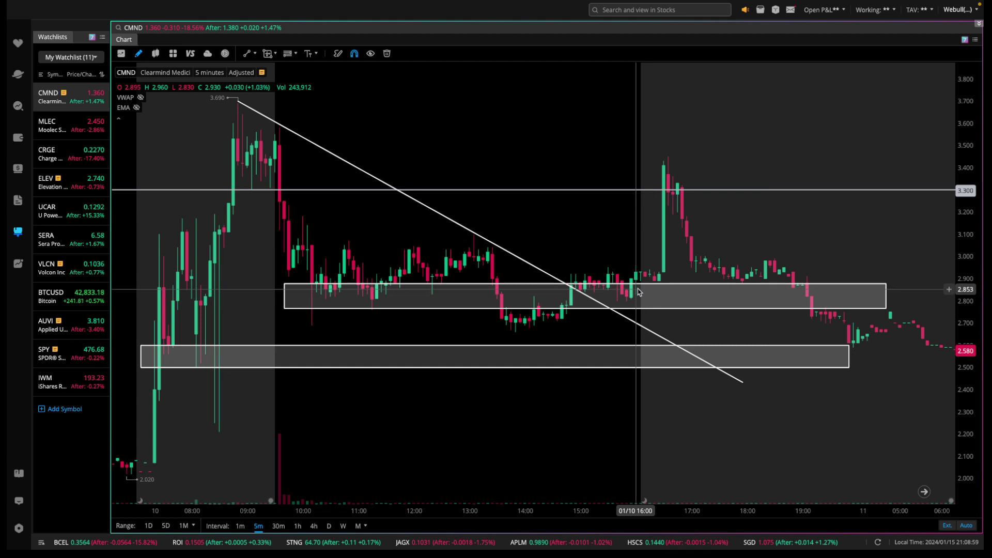
{"action": "left_click", "coordinate": [591, 290]}
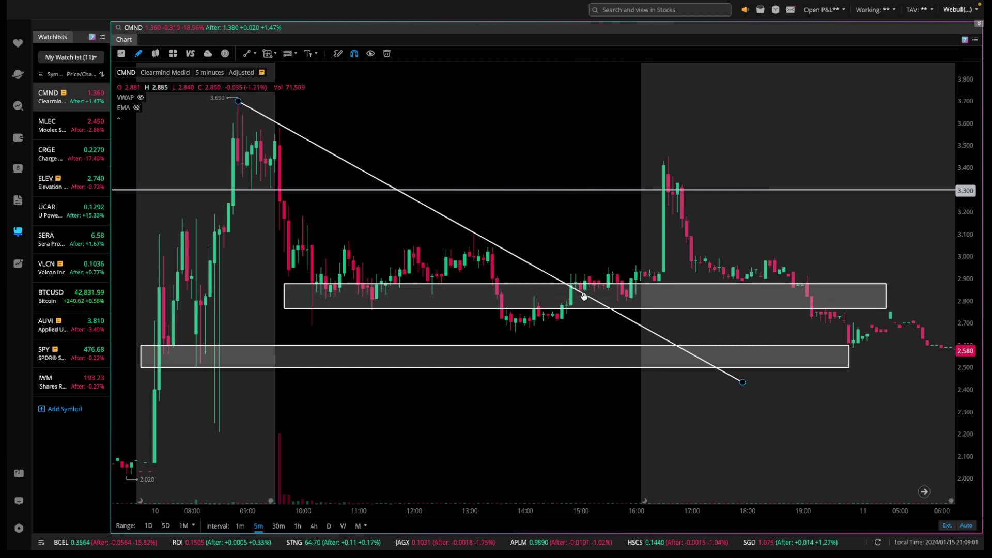
- Turn the VWAP line on and off again, then show the EMA lines
{"action": "left_click", "coordinate": [140, 98]}
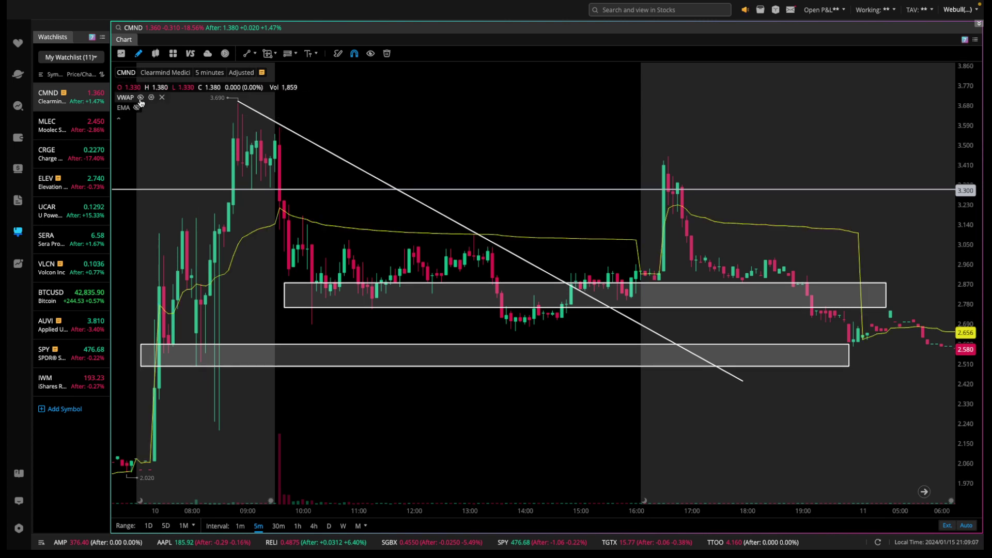
{"action": "left_click", "coordinate": [140, 98]}
{"action": "left_click", "coordinate": [137, 108]}
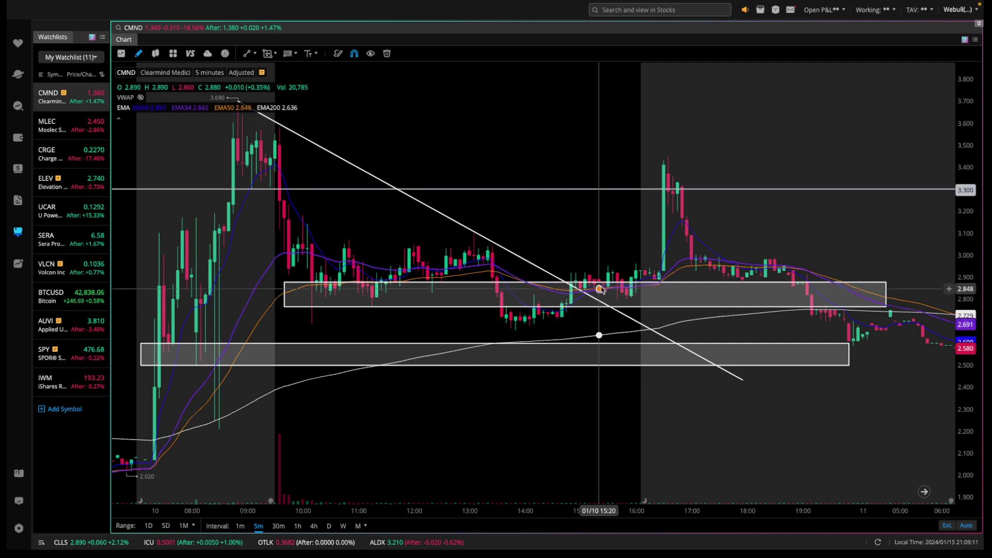
- Hide the EMA lines on CMND and switch to the CRGE chart
{"action": "mouse_move", "coordinate": [223, 18]}
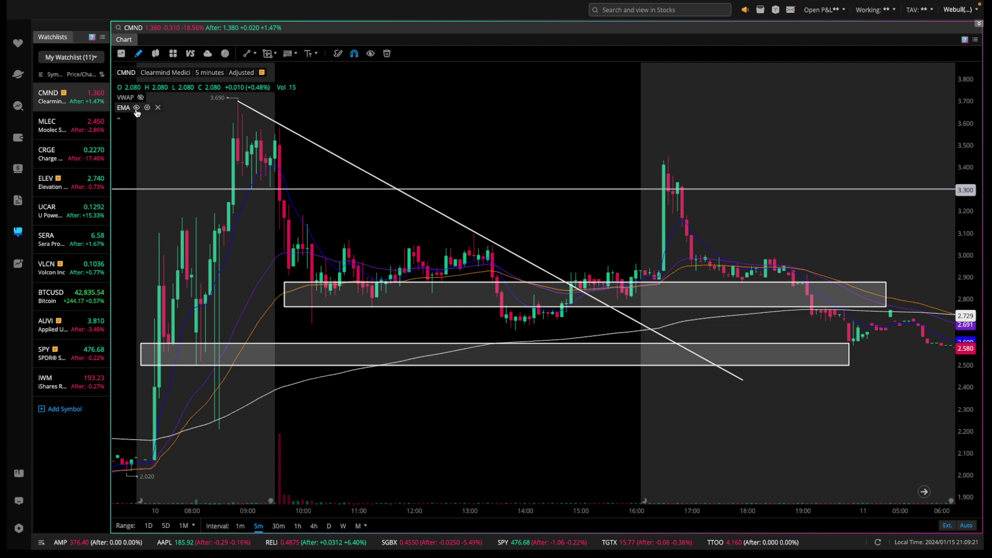
{"action": "left_click", "coordinate": [137, 108]}
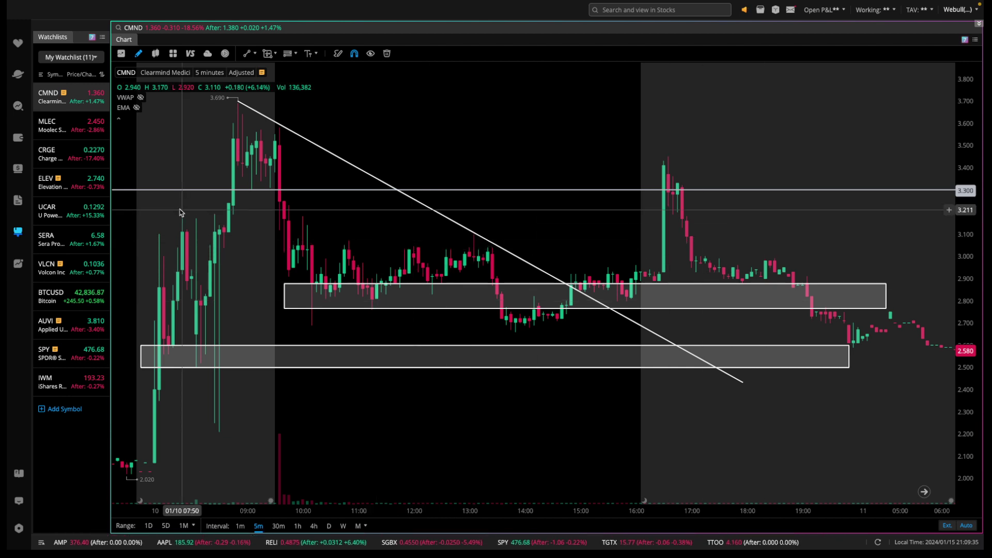
{"action": "left_click", "coordinate": [91, 162]}
- Zoom out to the week, then zoom in around CRGE's 01/12 spike and pullback
{"action": "scroll", "coordinate": [476, 250], "scroll_direction": "down", "scroll_amount": 5}
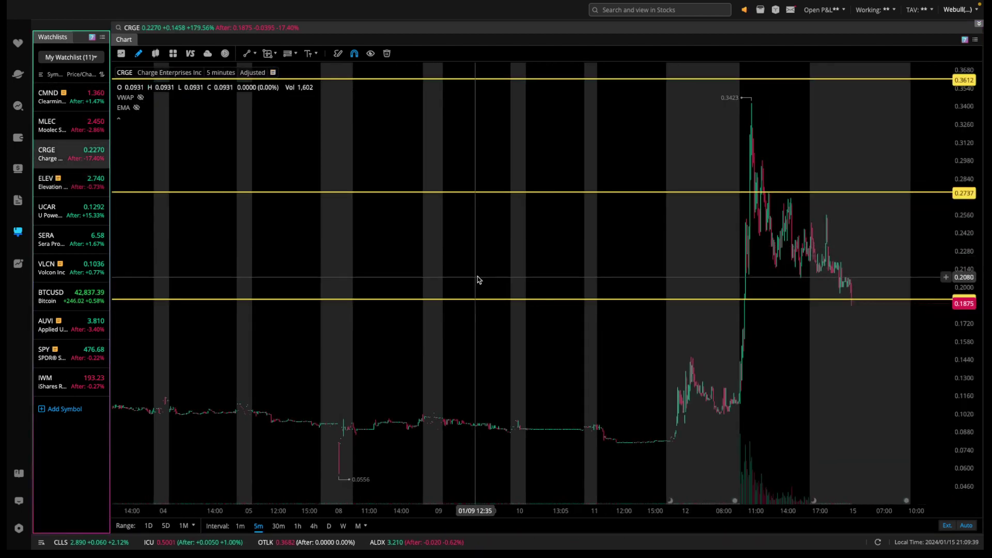
{"action": "scroll", "coordinate": [692, 302], "scroll_direction": "up", "scroll_amount": 3}
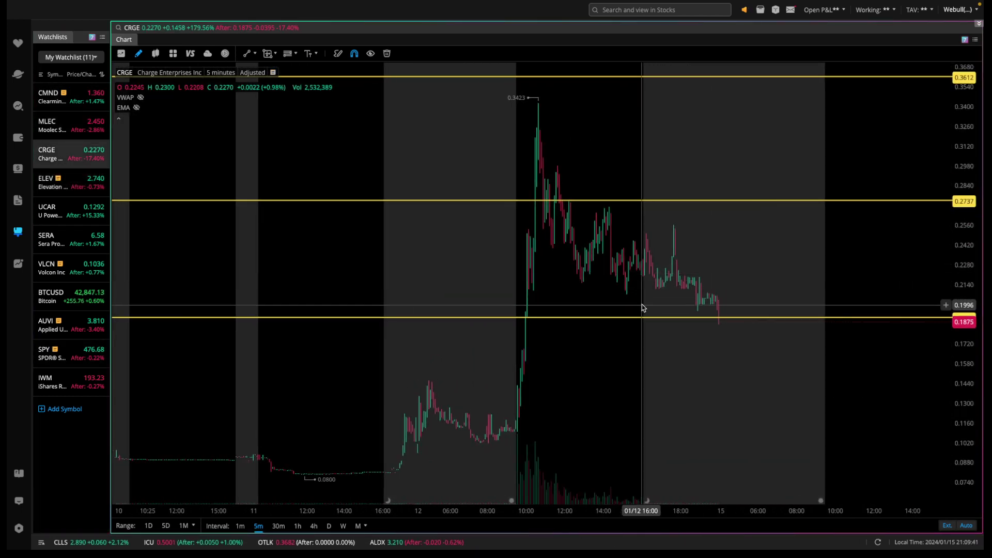
{"action": "scroll", "coordinate": [643, 291], "scroll_direction": "up", "scroll_amount": 3}
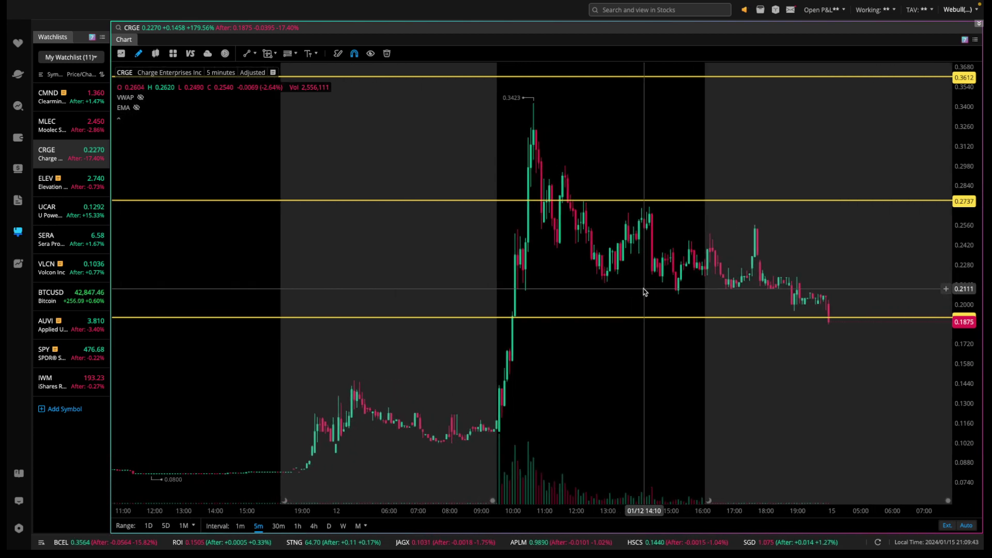
{"action": "scroll", "coordinate": [643, 292], "scroll_direction": "up", "scroll_amount": 2}
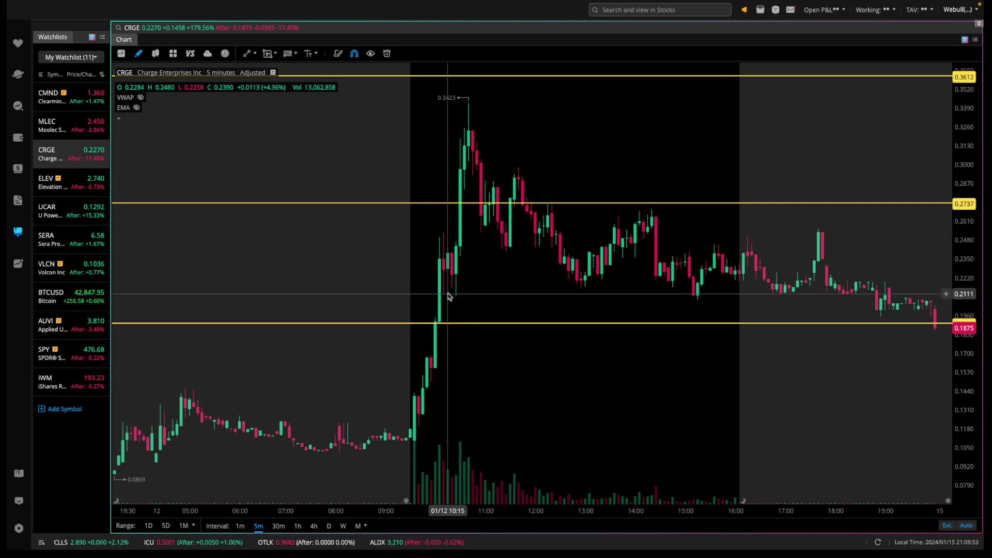
{"action": "scroll", "coordinate": [447, 285], "scroll_direction": "up", "scroll_amount": 2}
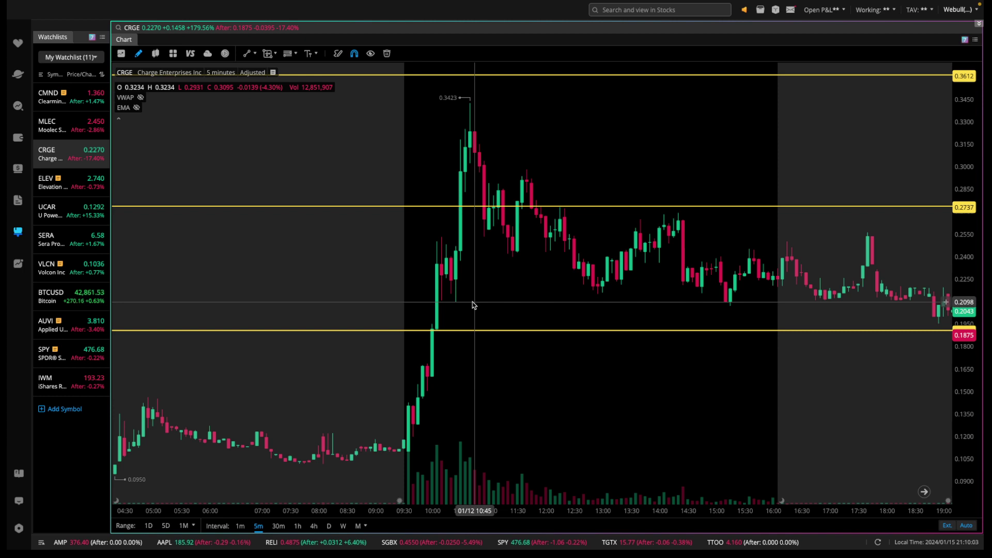
- Shade a rectangle over CRGE's 0.209–0.224 band from about 10:00 to 19:00
{"action": "left_click", "coordinate": [276, 54]}
{"action": "left_click", "coordinate": [248, 105]}
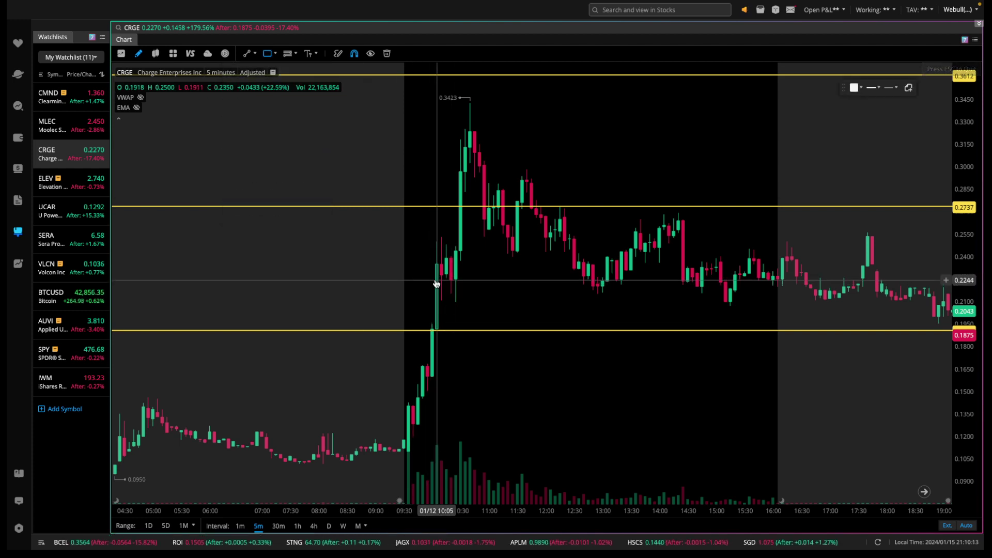
{"action": "mouse_move", "coordinate": [428, 281]}
{"action": "left_mouse_down"}
{"action": "mouse_move", "coordinate": [518, 303]}
{"action": "mouse_move", "coordinate": [644, 290]}
{"action": "mouse_move", "coordinate": [677, 301]}
{"action": "mouse_move", "coordinate": [945, 306]}
{"action": "left_mouse_up"}
{"action": "scroll", "coordinate": [878, 269], "scroll_direction": "down", "scroll_amount": 3}
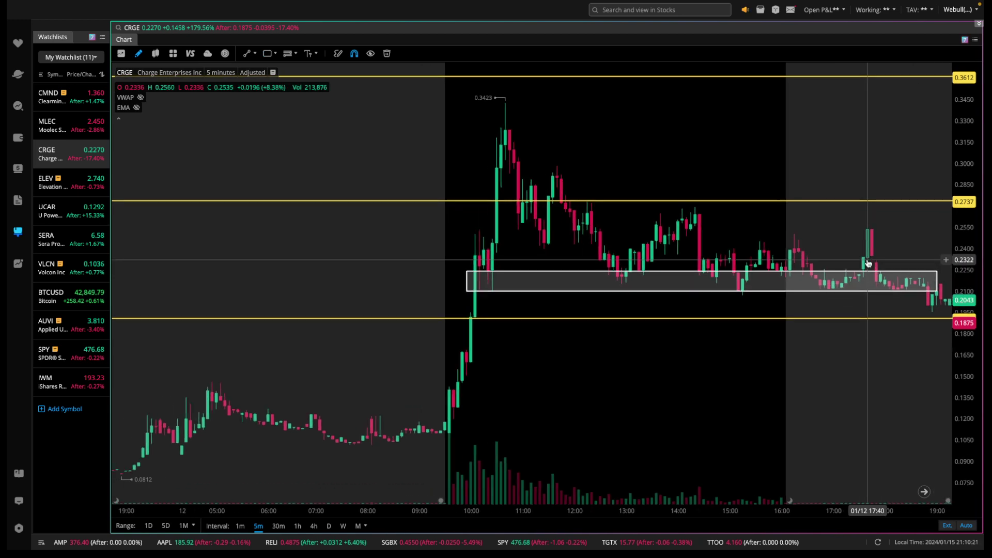
{"action": "left_click_drag", "start_coordinate": [865, 248], "coordinate": [765, 246]}
{"action": "scroll", "coordinate": [765, 246], "scroll_direction": "up", "scroll_amount": 4}
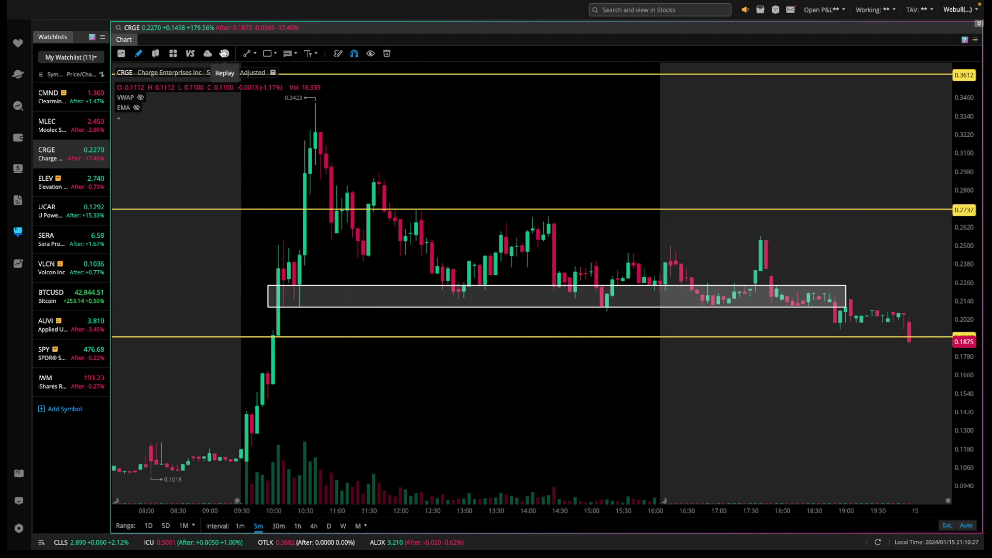
- Draw two converging wedge trendlines from the 0.3423 high toward 0.20, then select the support rectangle
{"action": "key", "text": "alt+t"}
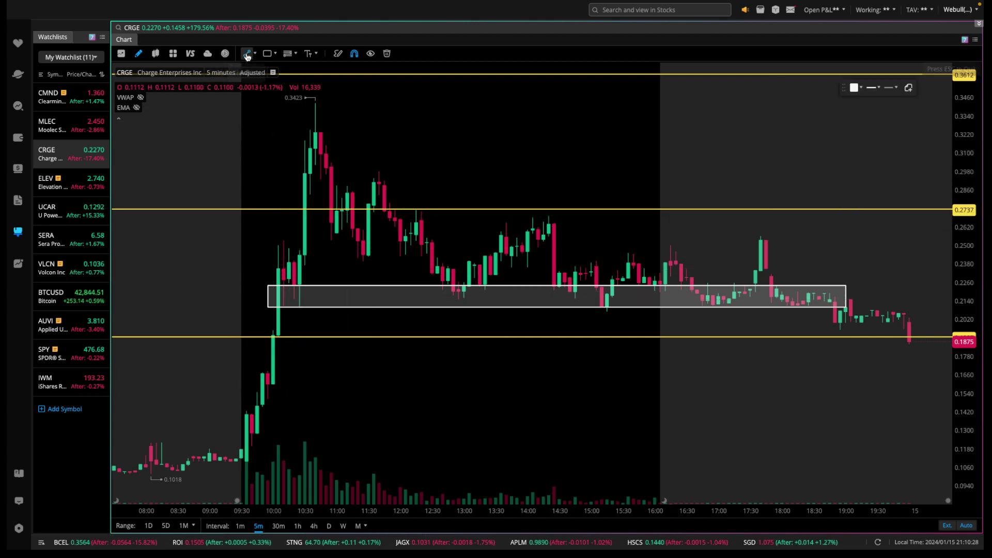
{"action": "left_click", "coordinate": [316, 101]}
{"action": "left_click", "coordinate": [566, 354]}
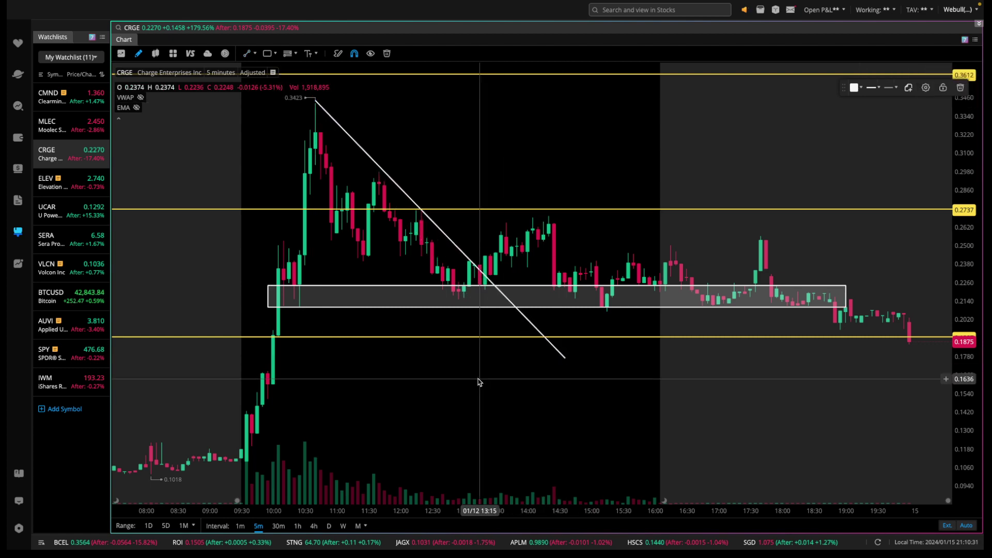
{"action": "left_click", "coordinate": [243, 54]}
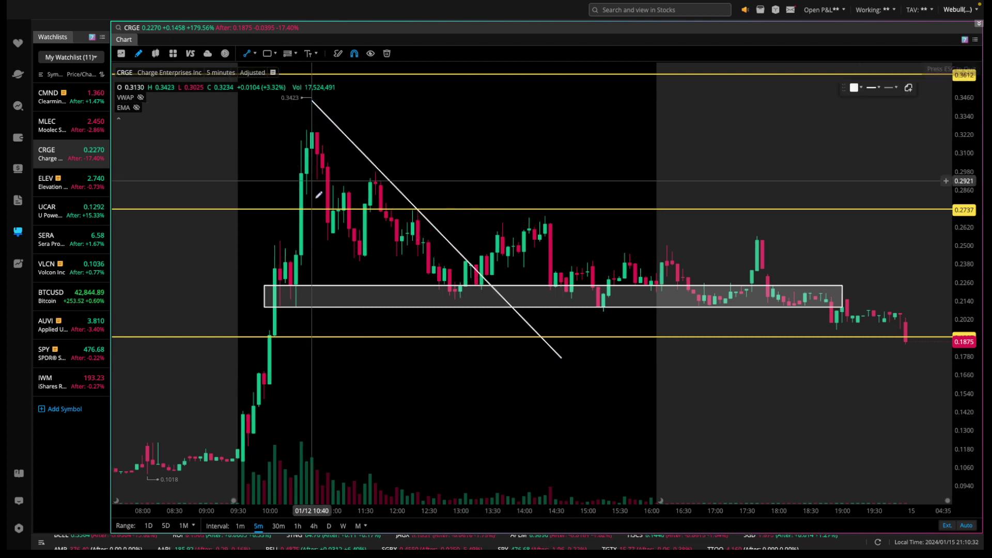
{"action": "left_click", "coordinate": [301, 237]}
{"action": "left_click", "coordinate": [535, 329]}
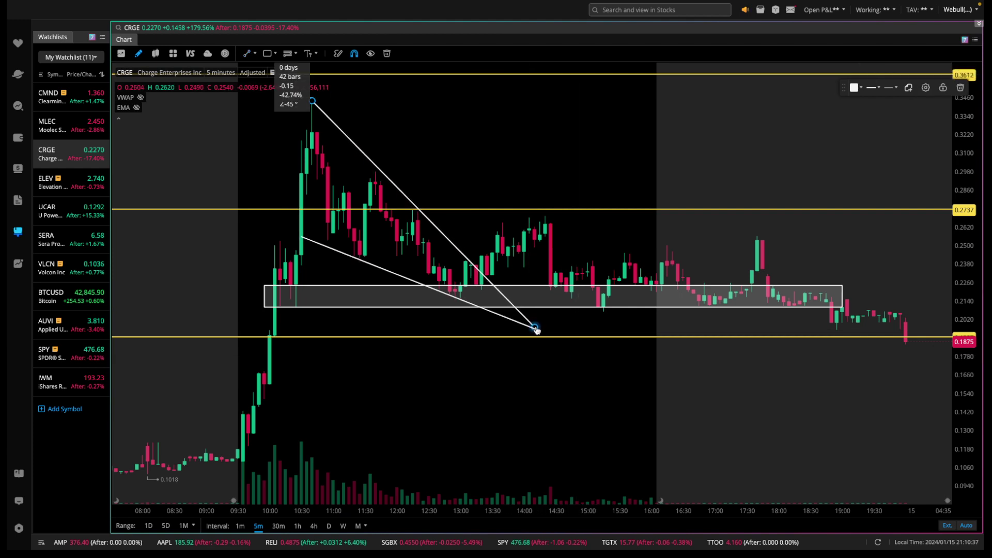
{"action": "scroll", "coordinate": [444, 390], "scroll_direction": "up", "scroll_amount": 1}
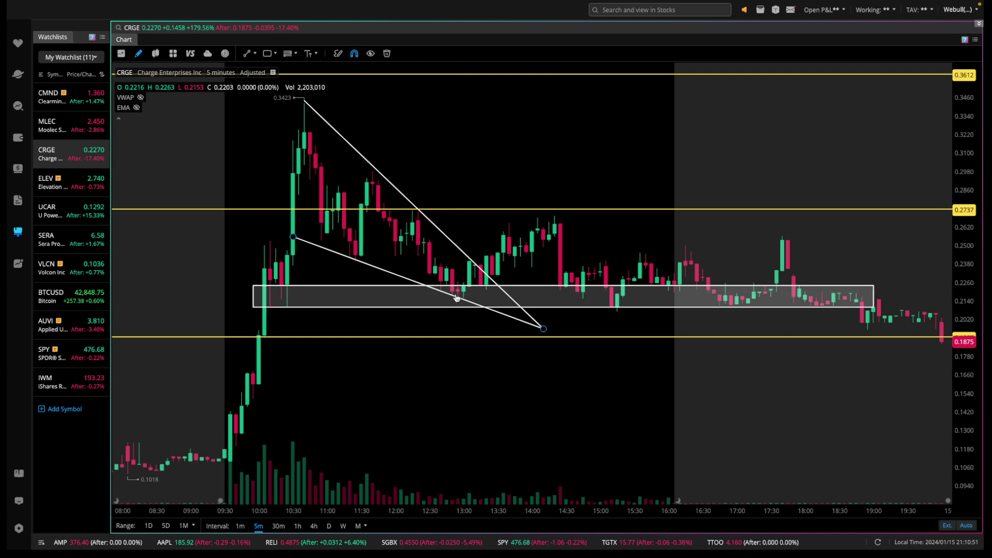
{"action": "left_click", "coordinate": [465, 308]}
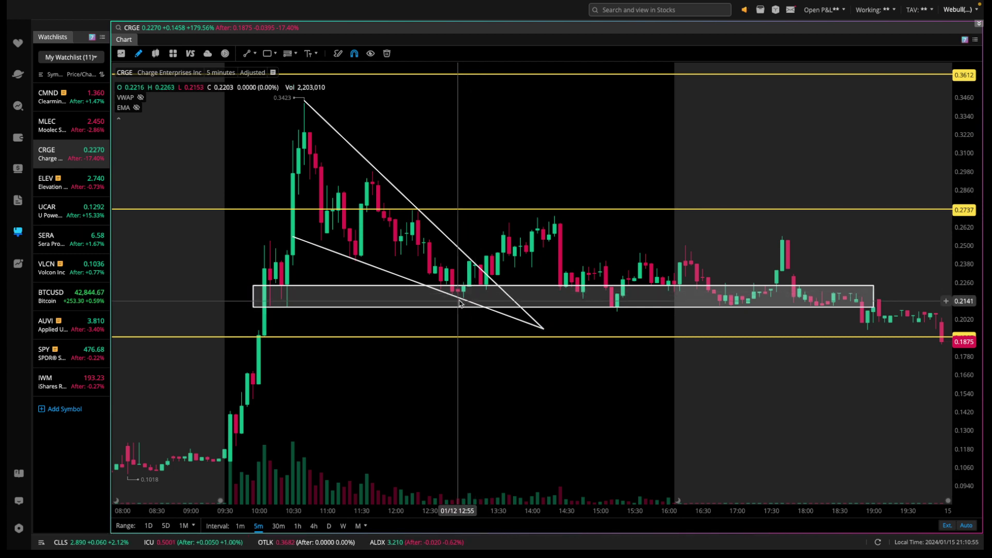
- Show the EMA lines and switch CRGE to zoomed-in 1-minute candles
{"action": "left_click", "coordinate": [137, 107]}
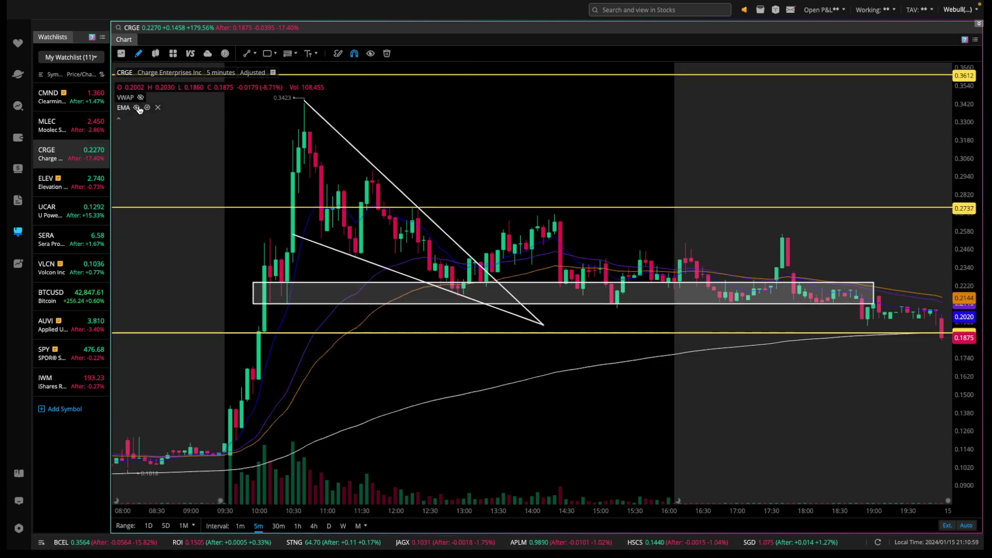
{"action": "left_click", "coordinate": [240, 526]}
{"action": "scroll", "coordinate": [602, 255], "scroll_direction": "up", "scroll_amount": 3}
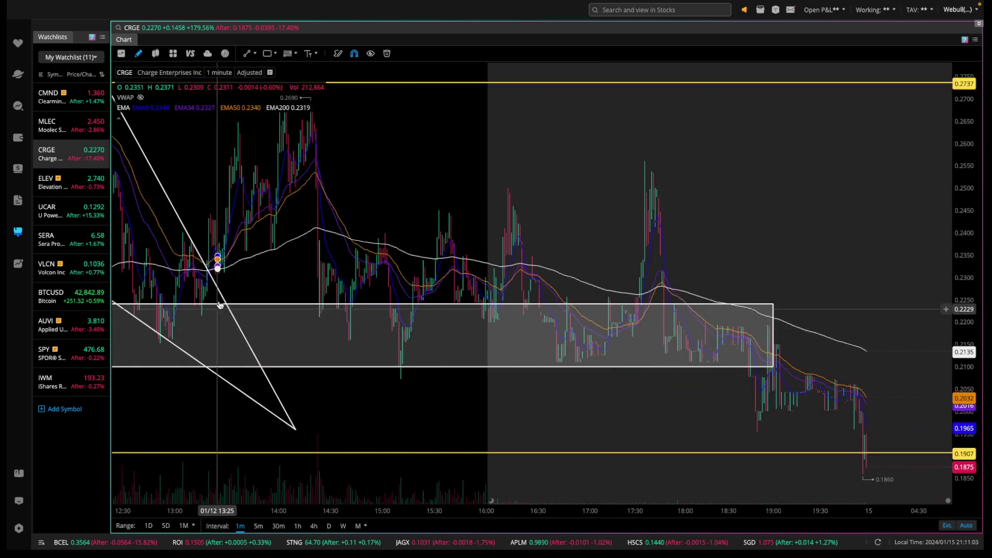
{"action": "scroll", "coordinate": [321, 266], "scroll_direction": "up", "scroll_amount": 5}
{"action": "scroll", "coordinate": [257, 319], "scroll_direction": "up", "scroll_amount": 2}
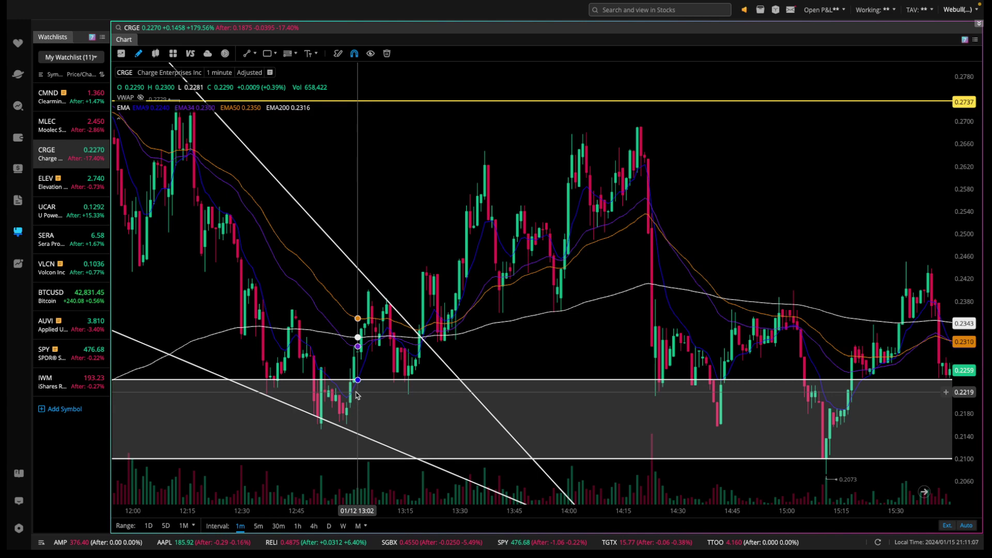
- Measure a +0.05 price range across 92 bars, delete it, and hide the EMA lines
{"action": "left_click", "coordinate": [275, 53]}
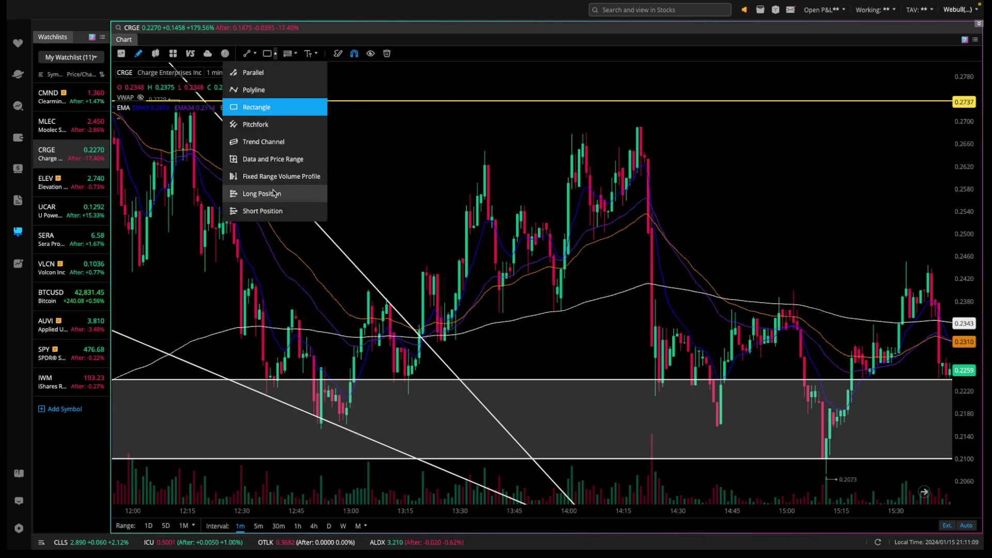
{"action": "left_click", "coordinate": [273, 158]}
{"action": "mouse_move", "coordinate": [350, 395]}
{"action": "left_mouse_down"}
{"action": "mouse_move", "coordinate": [629, 127]}
{"action": "mouse_move", "coordinate": [688, 126]}
{"action": "left_mouse_up"}
{"action": "left_click", "coordinate": [689, 126]}
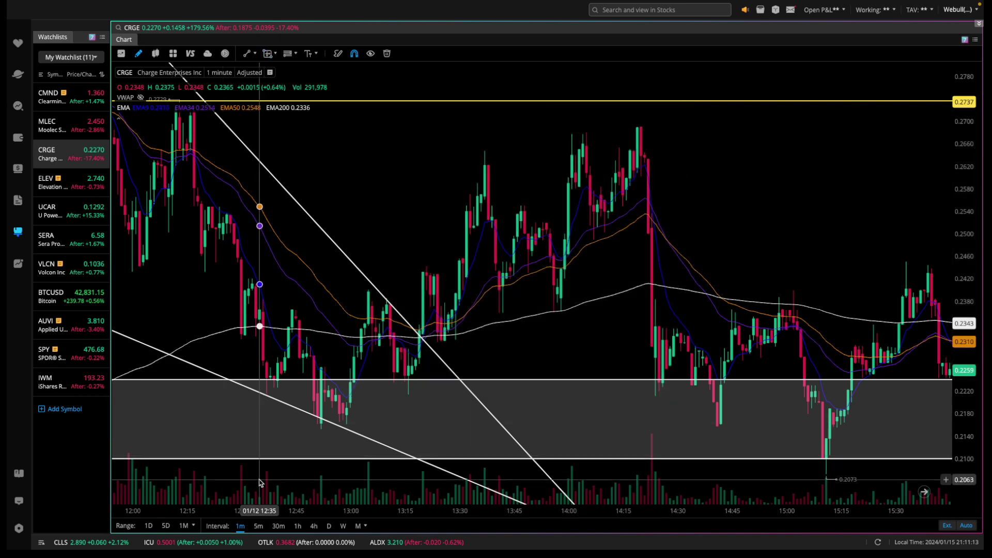
{"action": "left_click", "coordinate": [137, 107]}
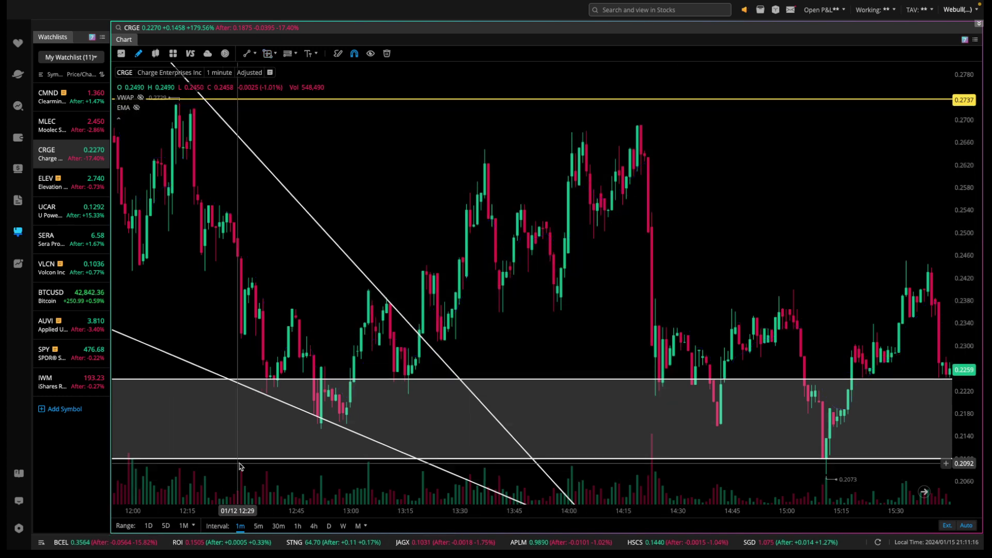
- Return CRGE to 5-minute candles and center the annotated 01/12 pattern
{"action": "left_click", "coordinate": [259, 525]}
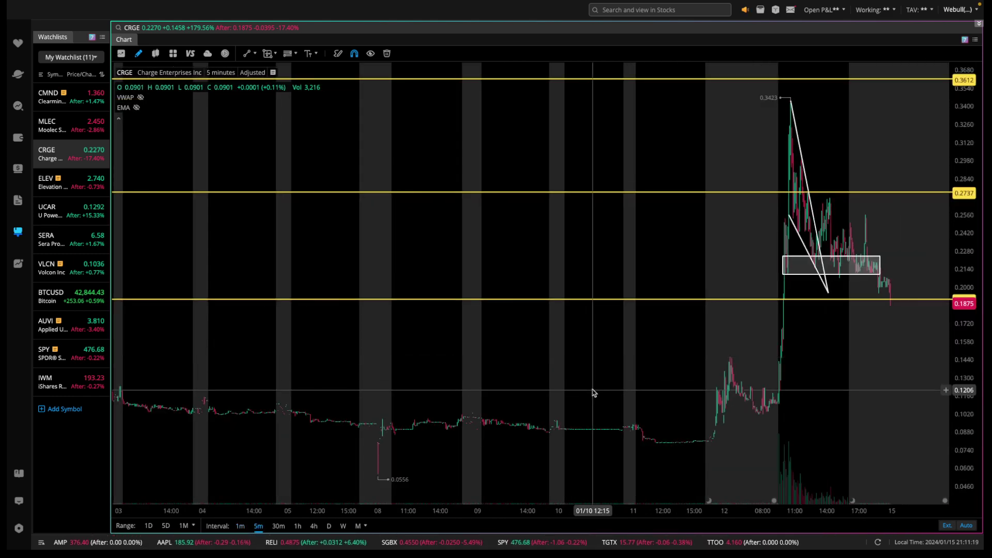
{"action": "left_click_drag", "start_coordinate": [591, 390], "coordinate": [507, 390]}
{"action": "scroll", "coordinate": [656, 264], "scroll_direction": "up", "scroll_amount": 3}
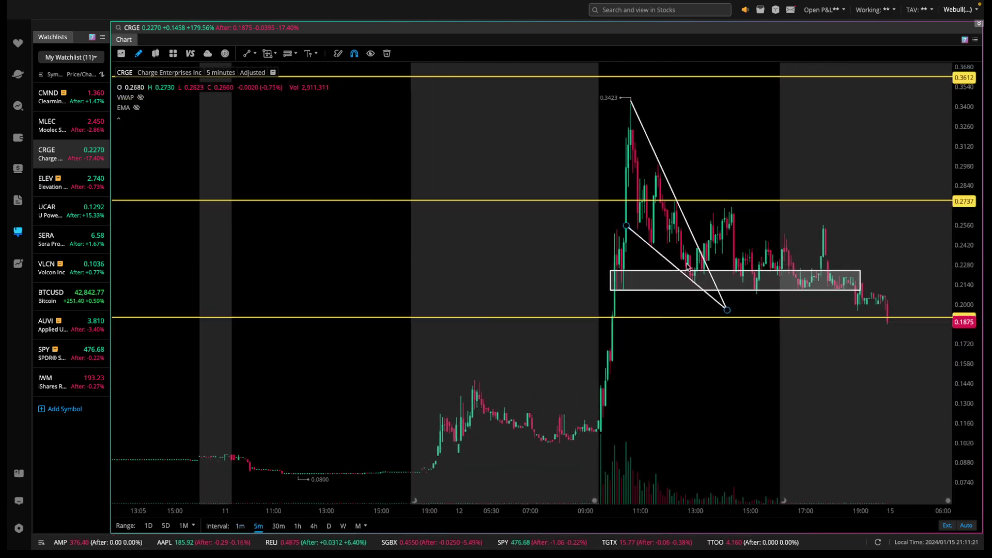
{"action": "left_click_drag", "start_coordinate": [786, 235], "coordinate": [706, 243]}
{"action": "scroll", "coordinate": [687, 247], "scroll_direction": "up", "scroll_amount": 3}
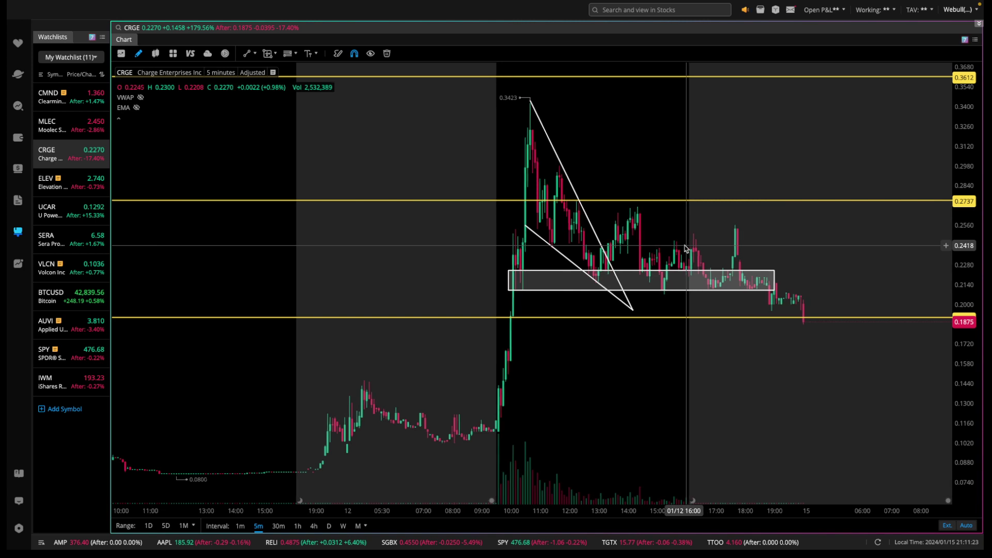
{"action": "scroll", "coordinate": [589, 274], "scroll_direction": "up", "scroll_amount": 3}
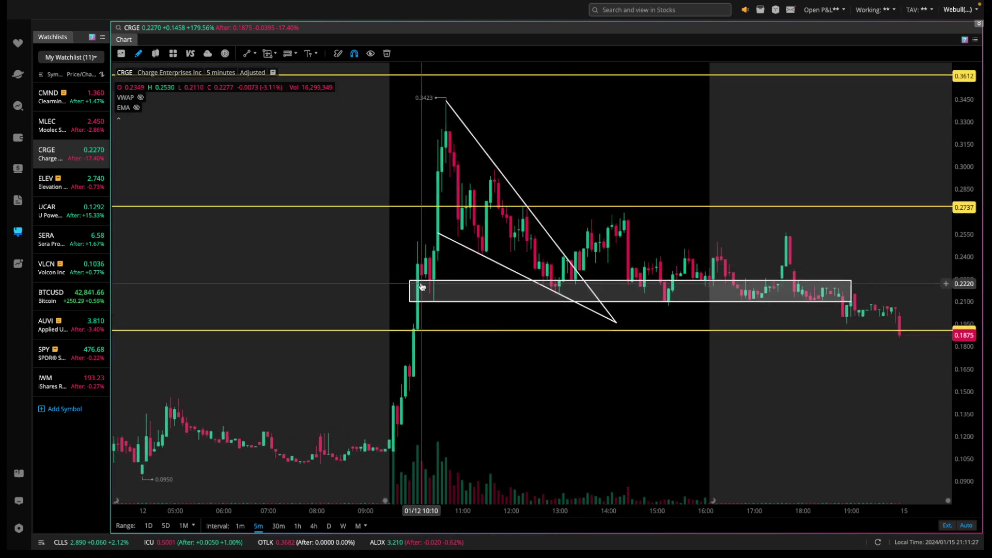
- Move the shaded rectangle onto the 0.2100–0.2250 support range and deselect it
{"action": "left_click_drag", "start_coordinate": [434, 291], "coordinate": [450, 343]}
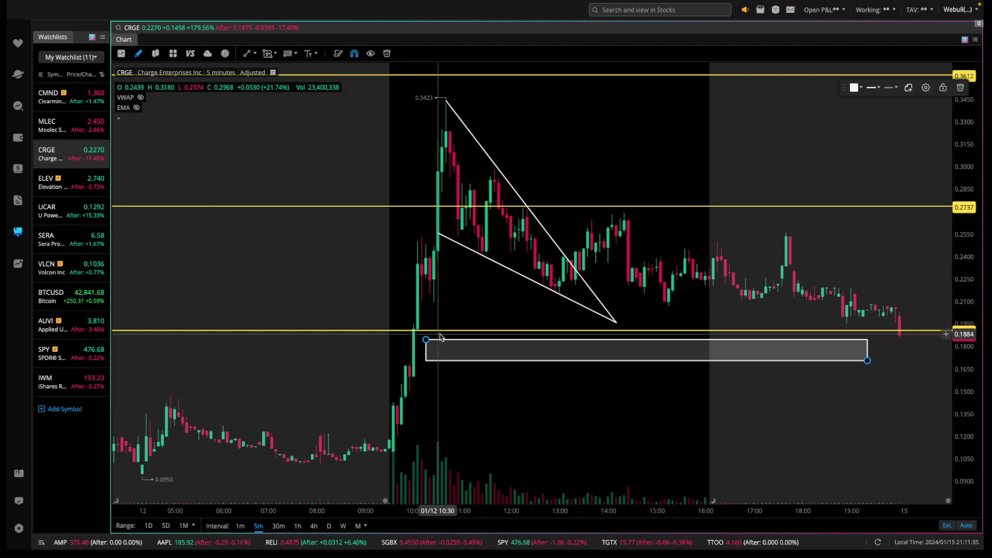
{"action": "mouse_move", "coordinate": [442, 342]}
{"action": "left_mouse_down"}
{"action": "mouse_move", "coordinate": [425, 267]}
{"action": "mouse_move", "coordinate": [406, 286]}
{"action": "mouse_move", "coordinate": [419, 252]}
{"action": "mouse_move", "coordinate": [396, 341]}
{"action": "left_mouse_up"}
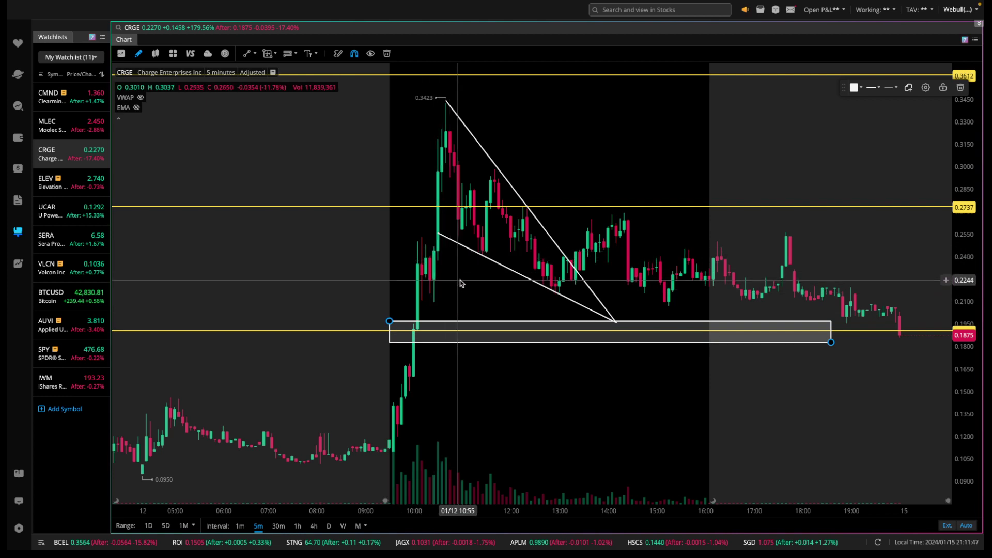
{"action": "left_click_drag", "start_coordinate": [459, 322], "coordinate": [450, 282]}
{"action": "left_click", "coordinate": [435, 321]}
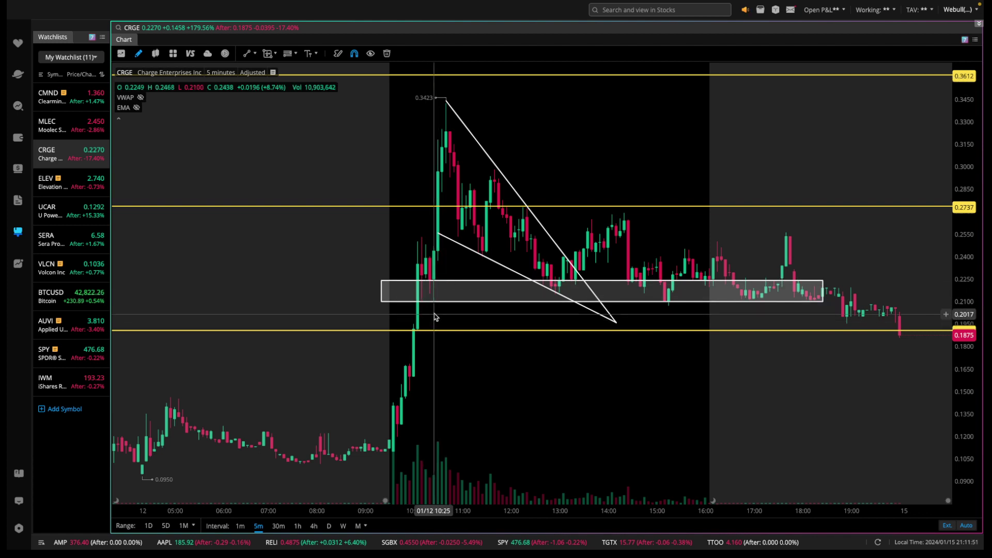
{"action": "mouse_move", "coordinate": [123, 111]}
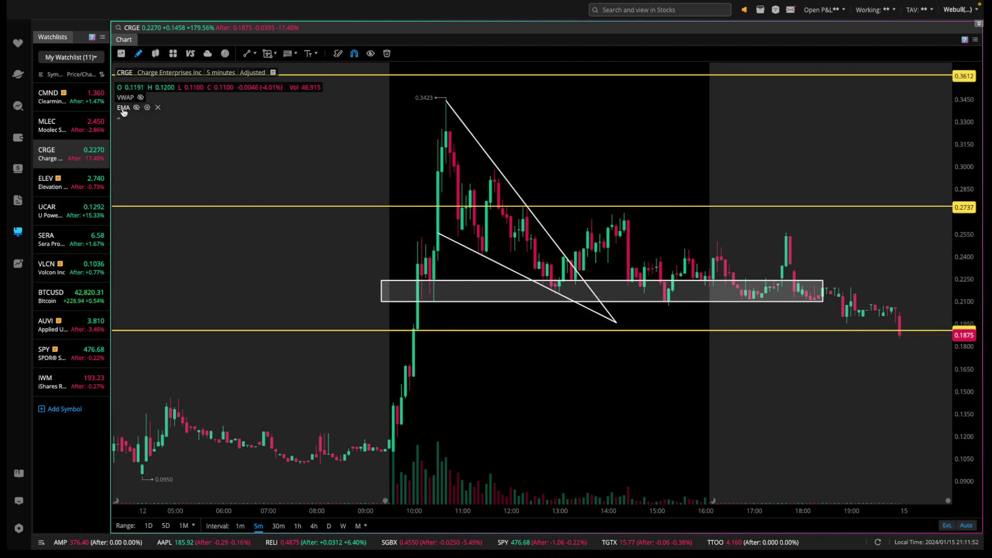
- Switch to the MLEC 5-minute chart and zoom in
{"action": "left_click", "coordinate": [96, 133]}
{"action": "scroll", "coordinate": [520, 227], "scroll_direction": "down", "scroll_amount": 5}
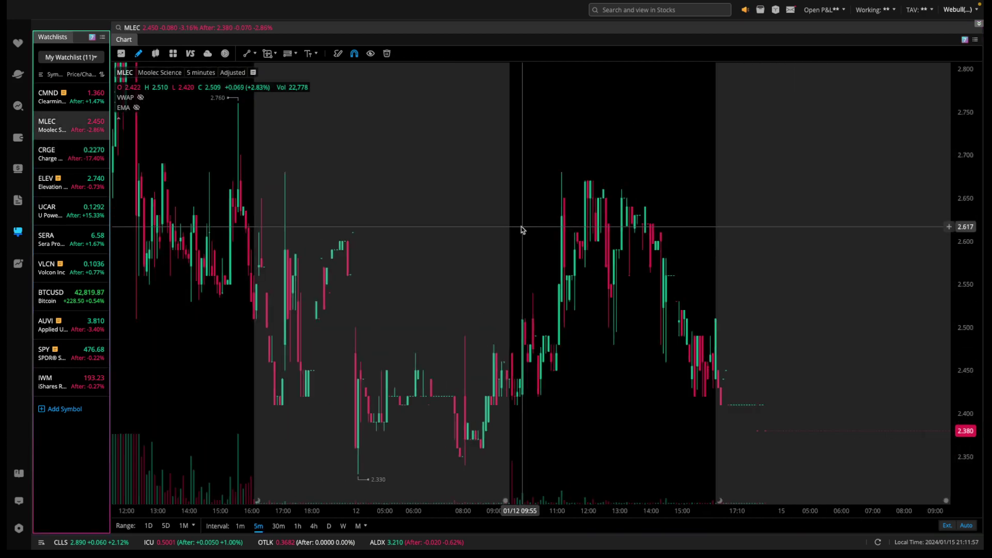
{"action": "scroll", "coordinate": [488, 252], "scroll_direction": "up", "scroll_amount": 5}
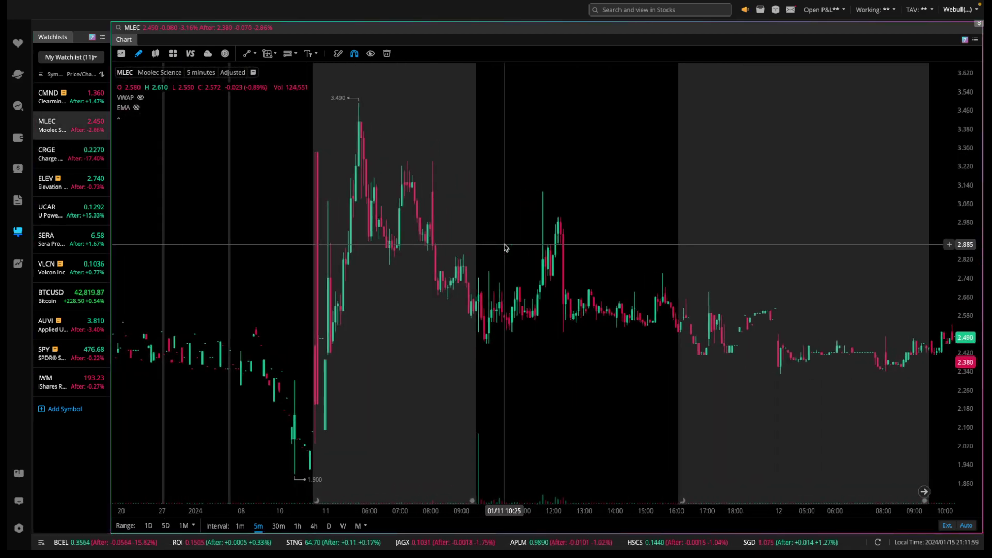
{"action": "scroll", "coordinate": [505, 247], "scroll_direction": "up", "scroll_amount": 3}
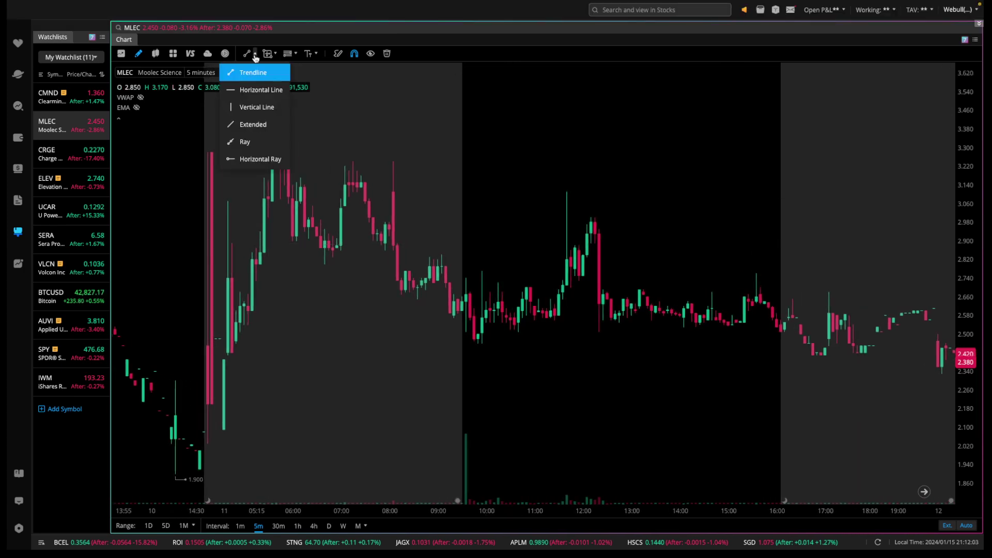
- Shade a rectangle across MLEC's 2.52–2.60 consolidation from early morning to about 19:00
{"action": "left_click", "coordinate": [275, 53]}
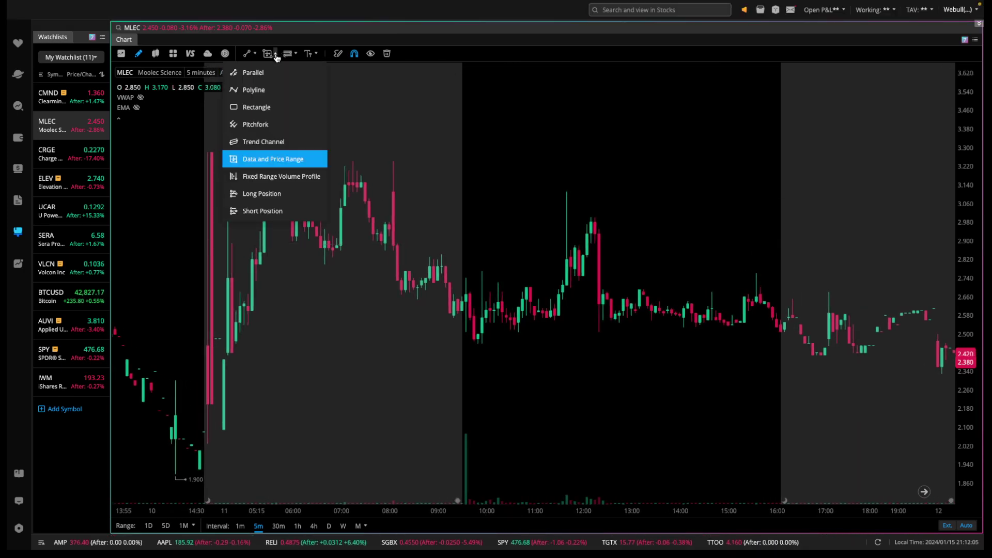
{"action": "left_click", "coordinate": [262, 109]}
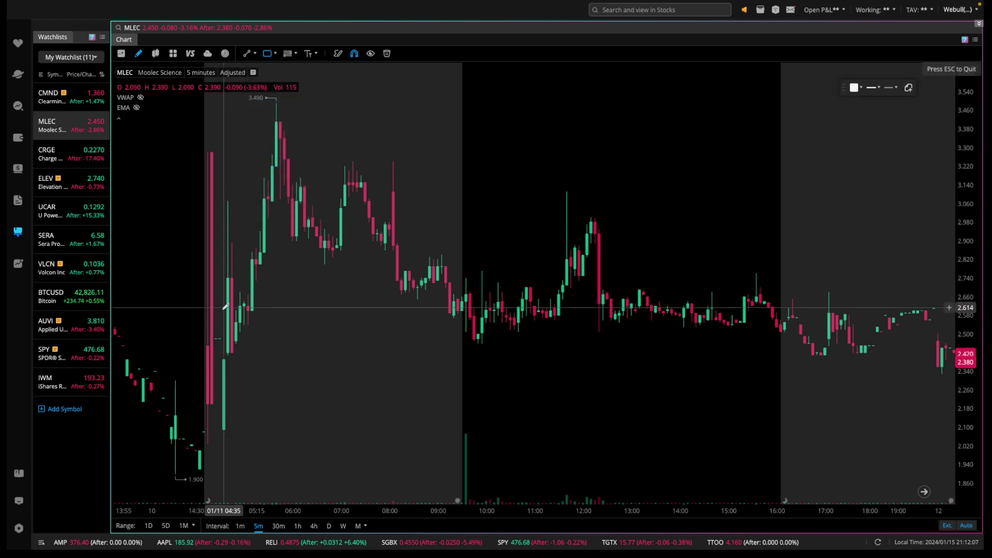
{"action": "mouse_move", "coordinate": [225, 312]}
{"action": "left_mouse_down"}
{"action": "mouse_move", "coordinate": [545, 383]}
{"action": "mouse_move", "coordinate": [705, 328]}
{"action": "mouse_move", "coordinate": [881, 329]}
{"action": "mouse_move", "coordinate": [890, 318]}
{"action": "mouse_move", "coordinate": [894, 333]}
{"action": "left_mouse_up"}
{"action": "left_click", "coordinate": [563, 386]}
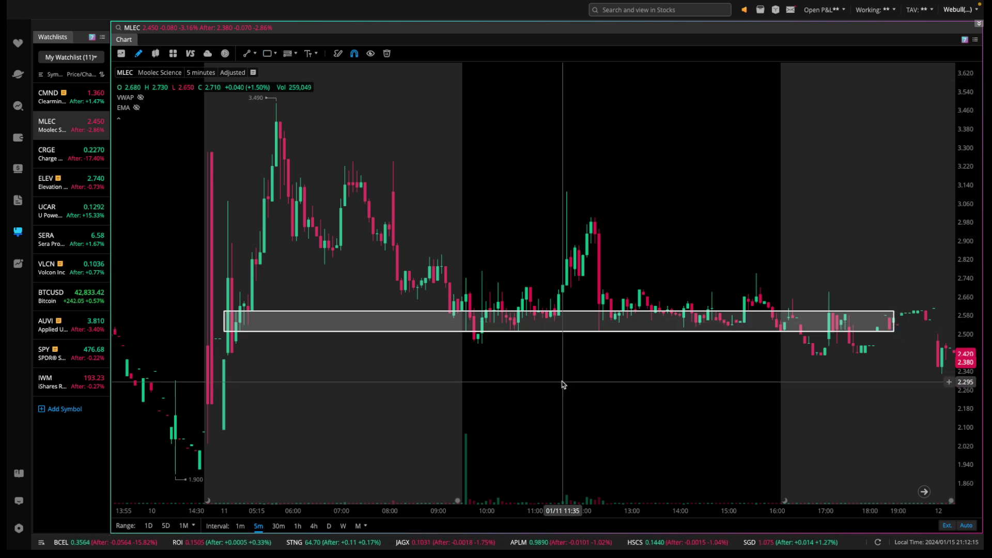
{"action": "scroll", "coordinate": [563, 384], "scroll_direction": "up", "scroll_amount": 1}
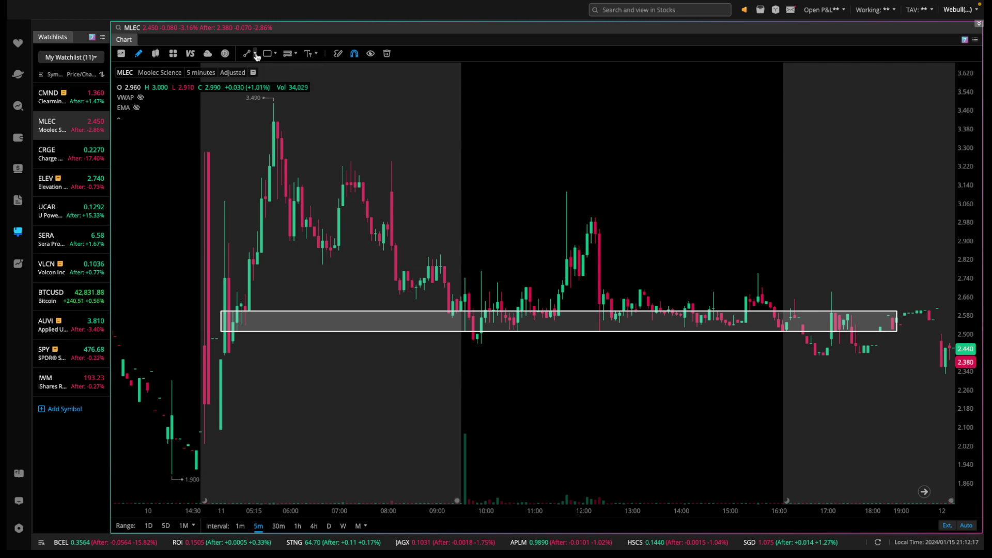
- Draw two trendlines from the 3.490 peak and a lower high, converging near 14:00
{"action": "left_click", "coordinate": [252, 72]}
{"action": "mouse_move", "coordinate": [274, 101]}
{"action": "left_mouse_down"}
{"action": "mouse_move", "coordinate": [670, 393]}
{"action": "mouse_move", "coordinate": [677, 422]}
{"action": "left_mouse_up"}
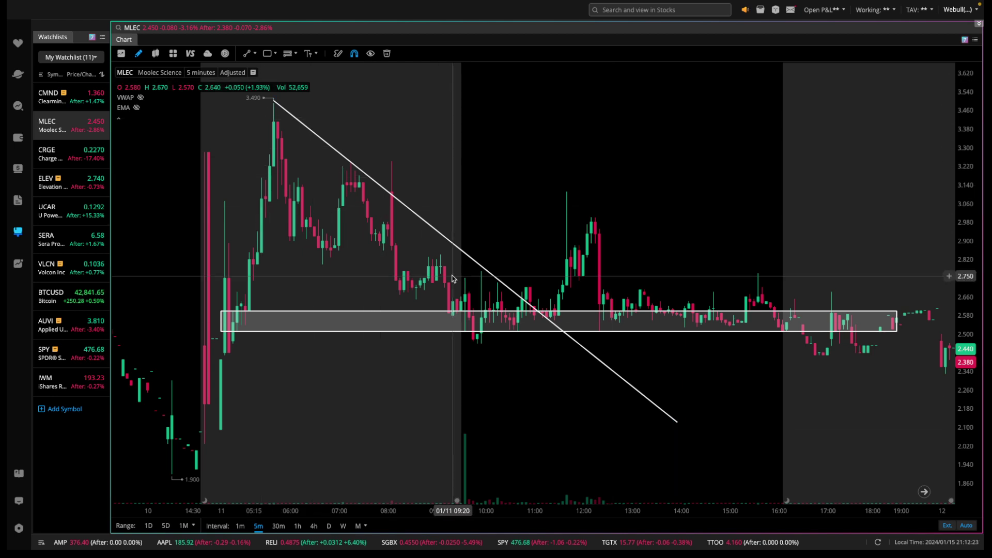
{"action": "left_click", "coordinate": [248, 54]}
{"action": "left_click_drag", "start_coordinate": [262, 224], "coordinate": [675, 421]}
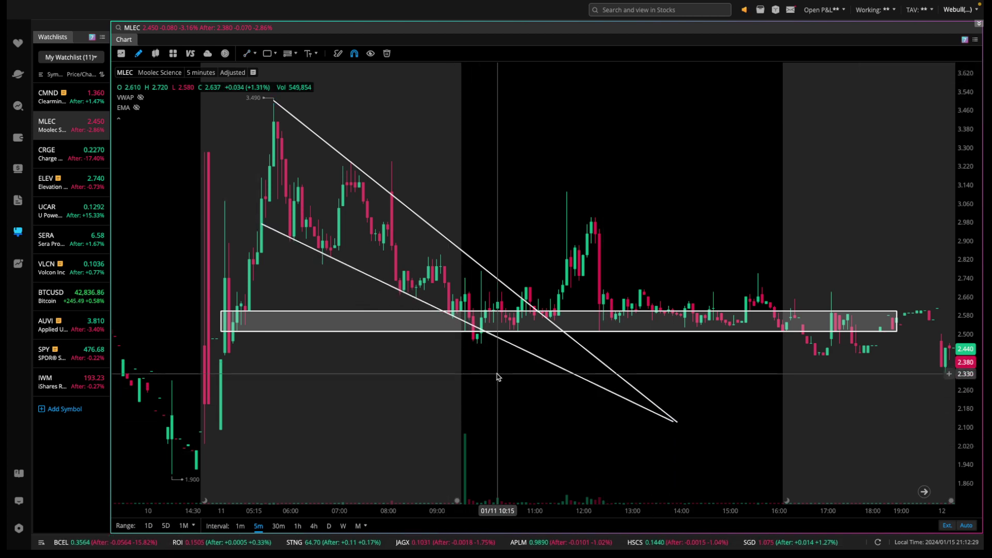
- Select the price-range measuring tool from the pattern drawing tools
{"action": "scroll", "coordinate": [496, 377], "scroll_direction": "up", "scroll_amount": 1}
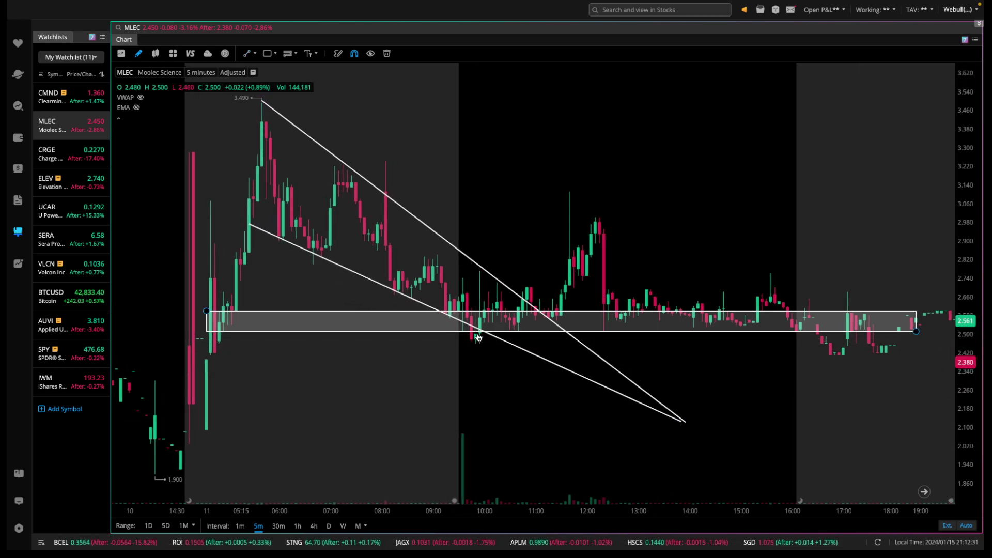
{"action": "left_click", "coordinate": [275, 54]}
{"action": "left_click", "coordinate": [273, 158]}
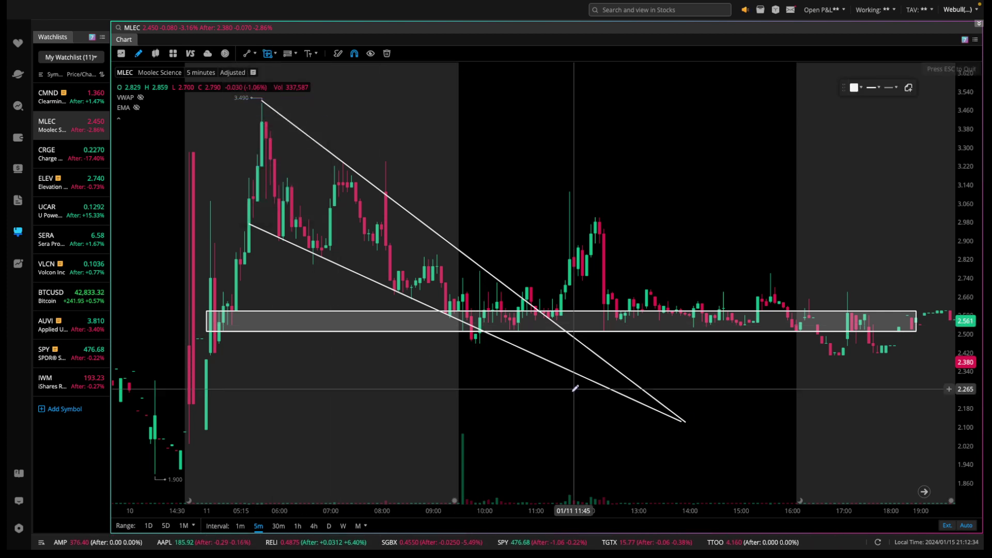
{"action": "left_click", "coordinate": [493, 329]}
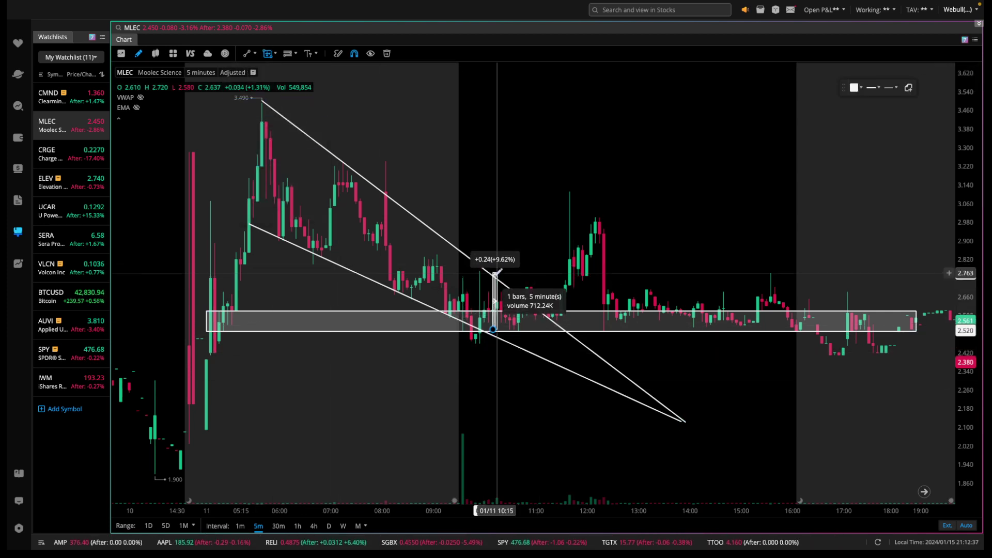
{"action": "left_click", "coordinate": [494, 279]}
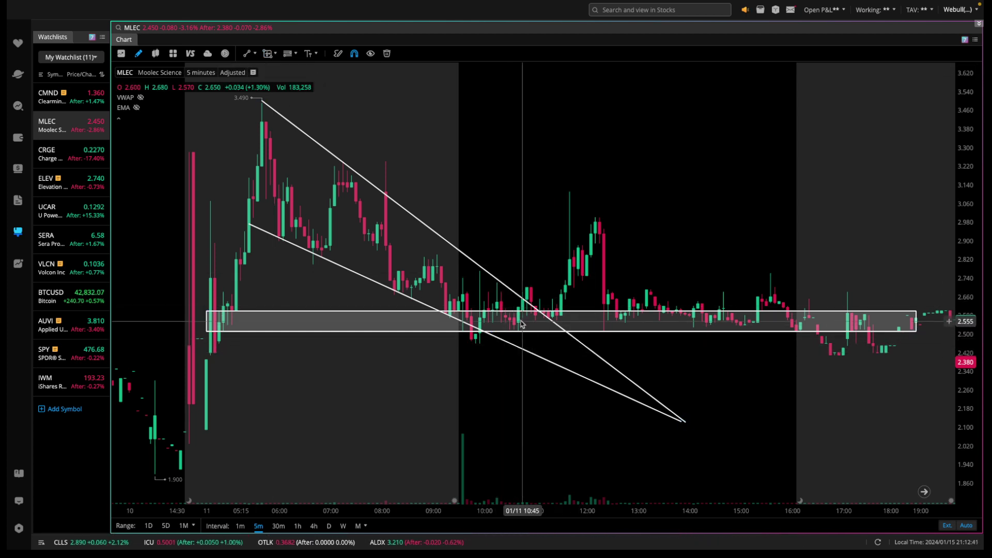
{"action": "left_click", "coordinate": [267, 53]}
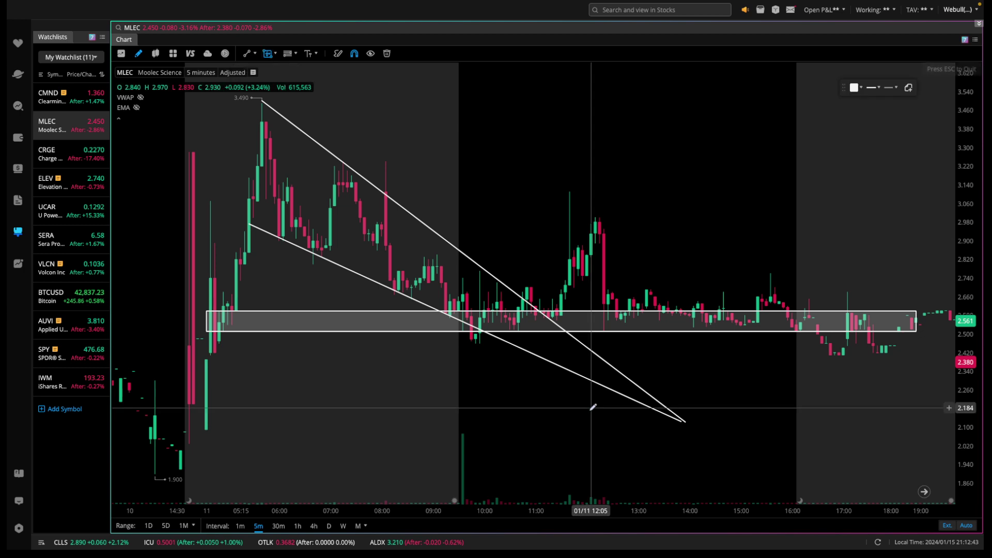
{"action": "left_click", "coordinate": [519, 307]}
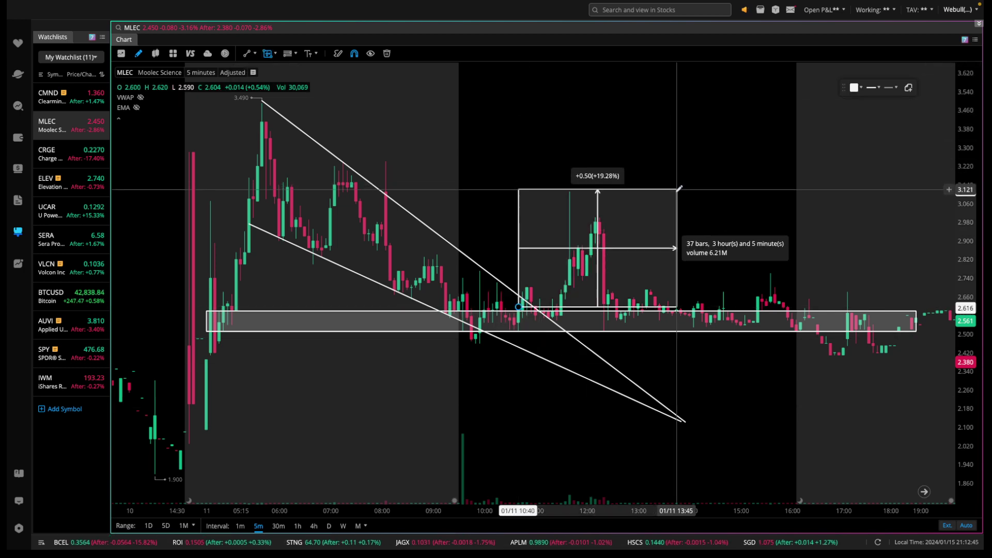
{"action": "key", "text": "Escape"}
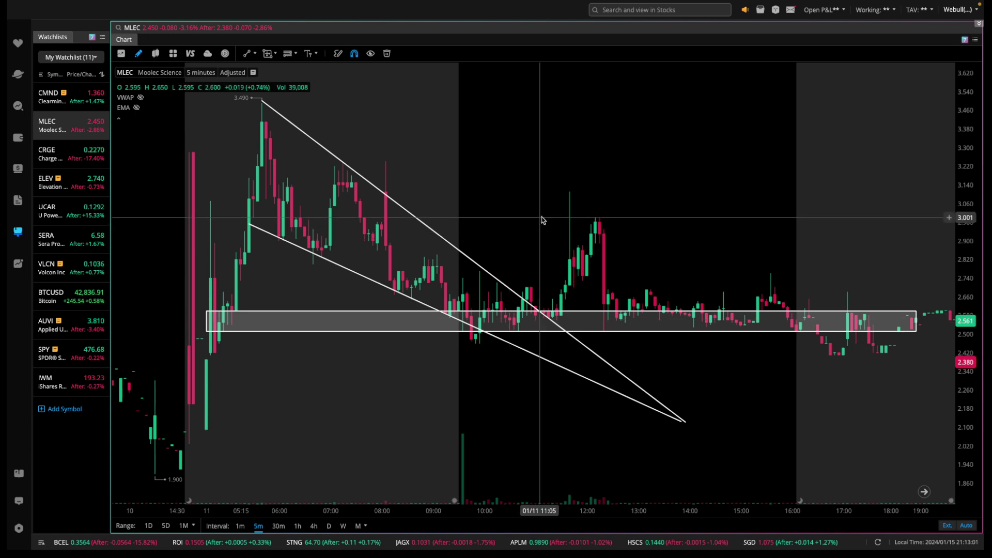
{"action": "left_click_drag", "start_coordinate": [541, 220], "coordinate": [590, 207]}
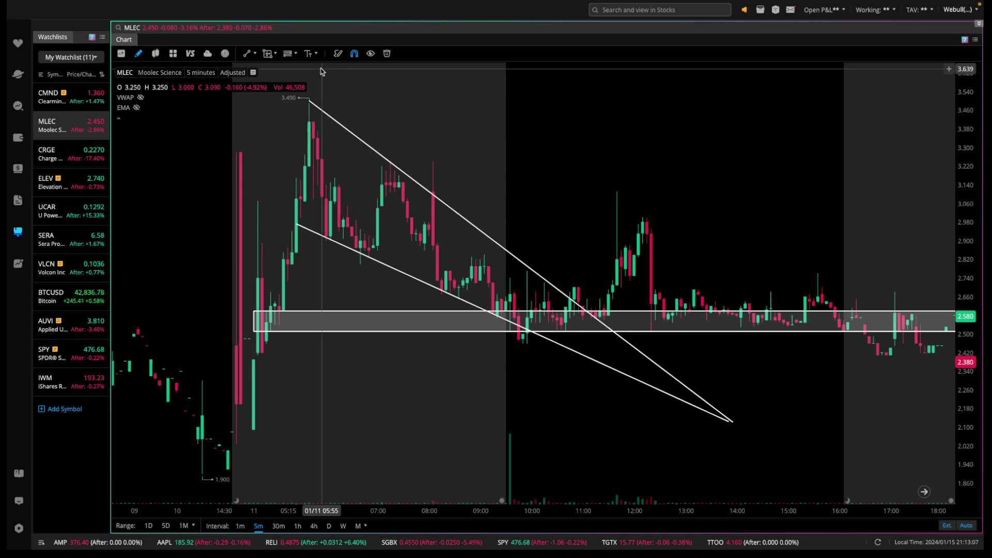
- Place a horizontal ray at the 2.850 level, extending right from the early-morning rally
{"action": "left_click", "coordinate": [255, 54]}
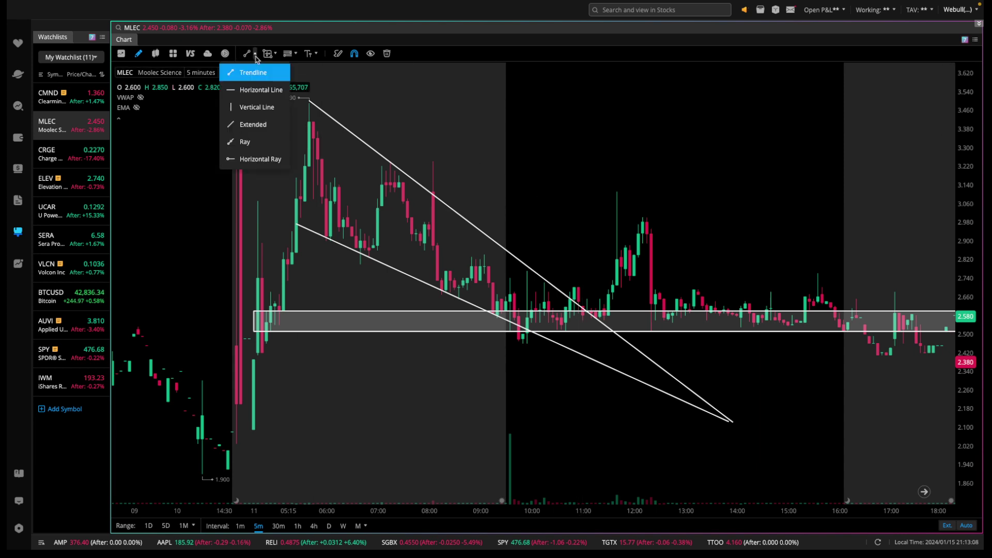
{"action": "left_click", "coordinate": [257, 159]}
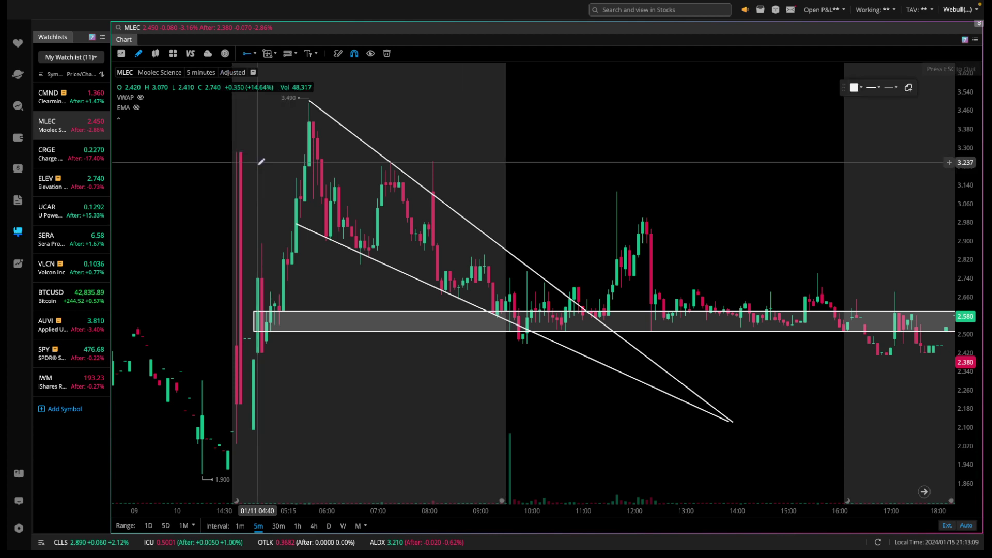
{"action": "left_click", "coordinate": [275, 252]}
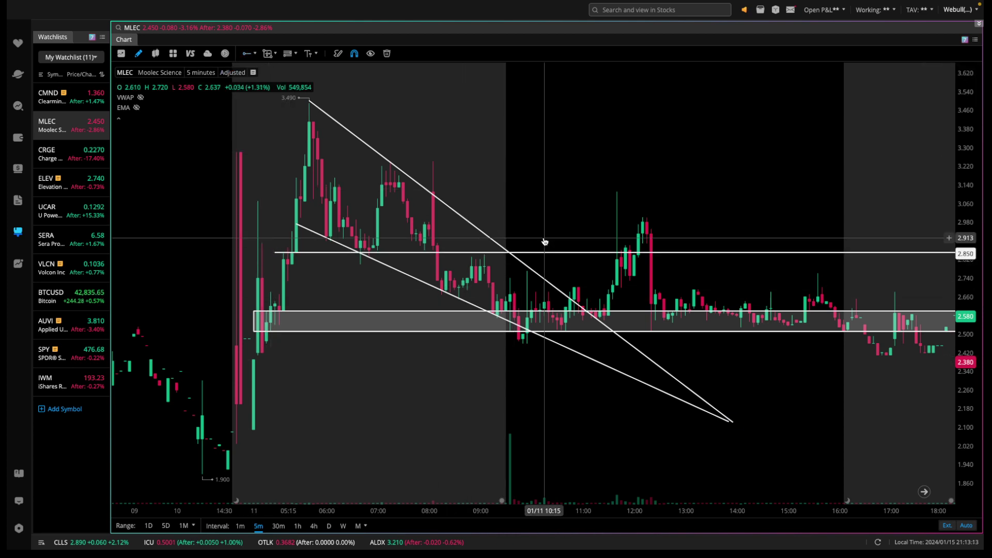